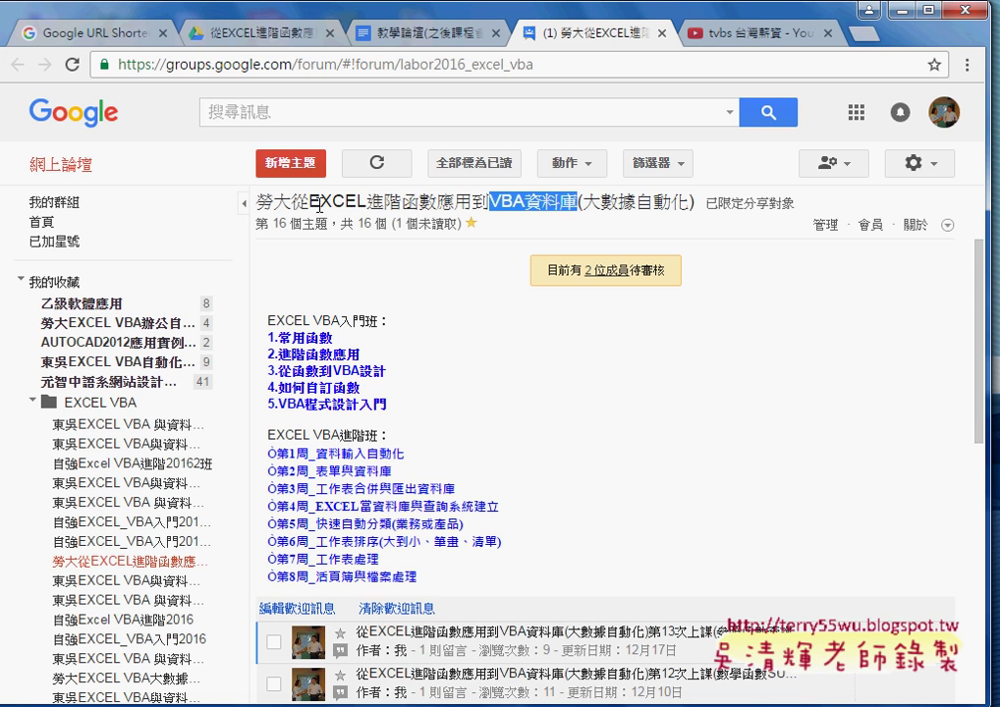
- Highlight 進階函數 in the group heading, then scroll the topic list down and back to the top
drag(367, 202, 437, 204)
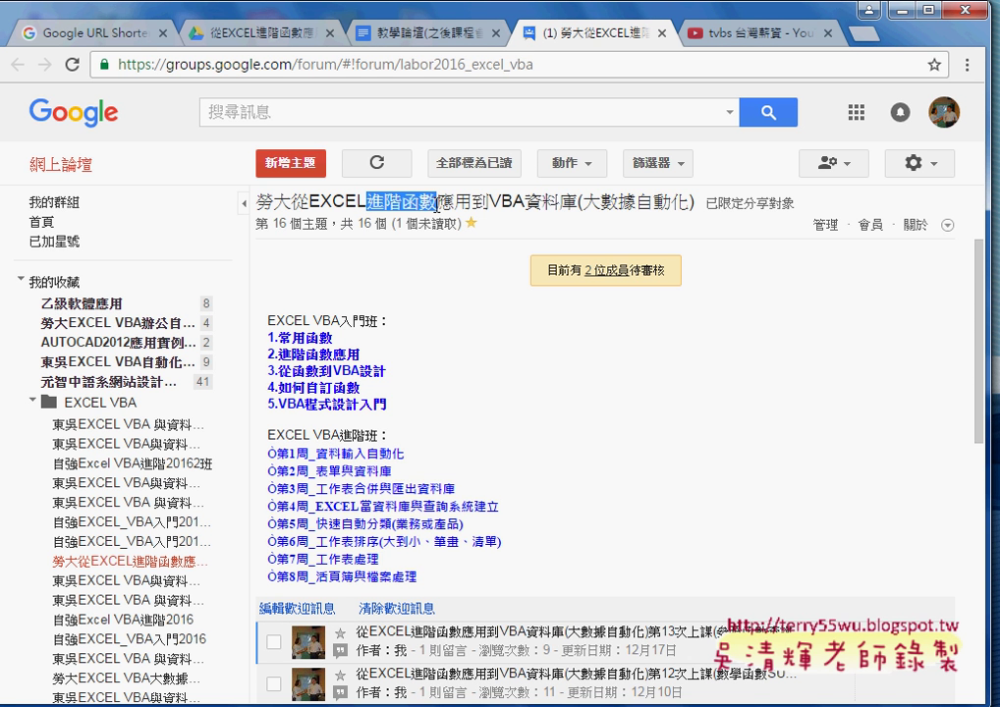
scroll(500, 379, down, 1)
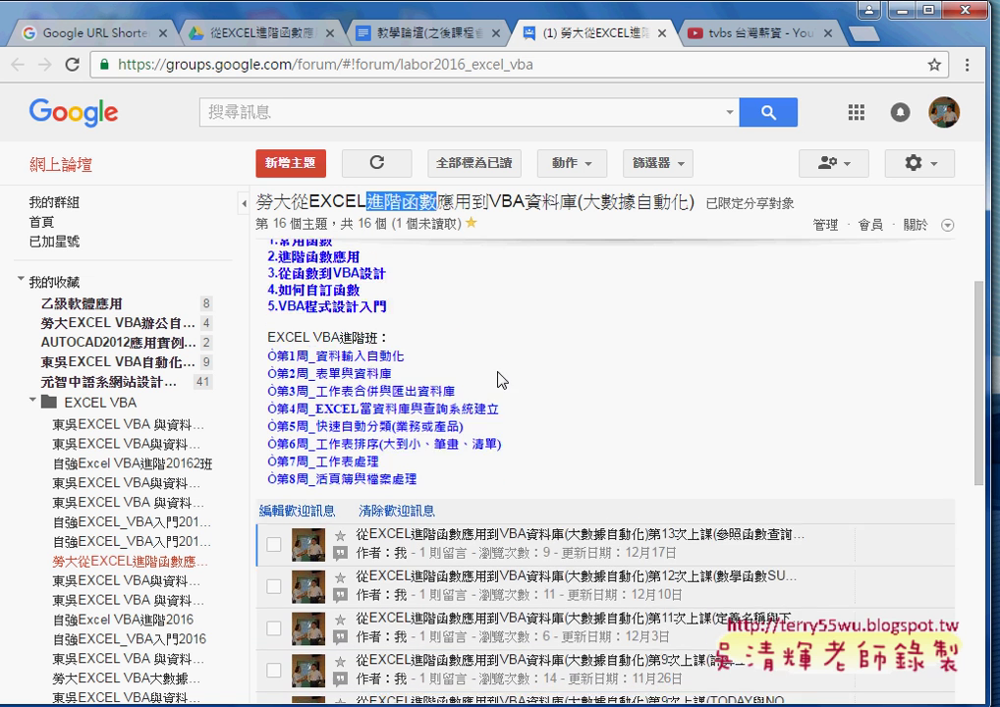
scroll(503, 376, down, 1)
scroll(499, 379, down, 2)
scroll(500, 379, down, 1)
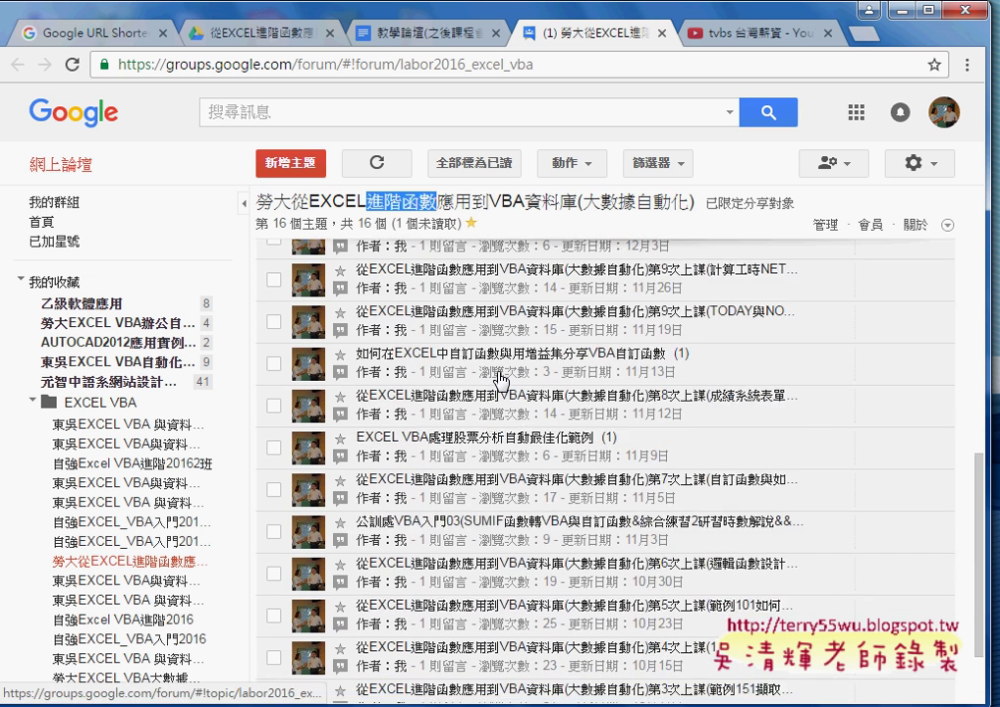
scroll(501, 381, down, 1)
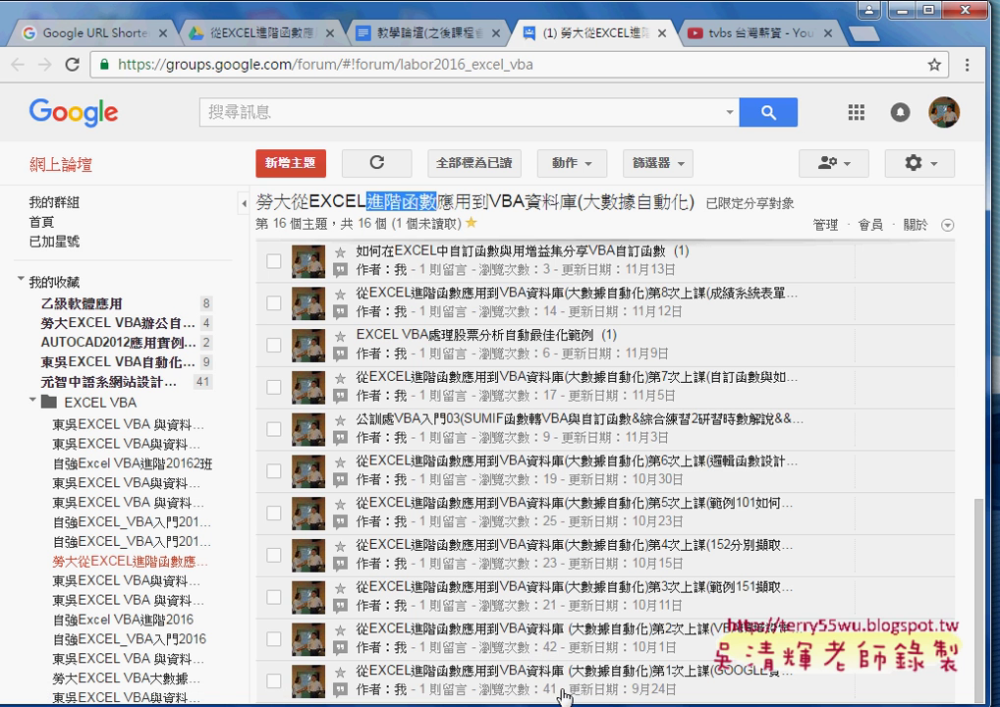
scroll(571, 593, up, 2)
scroll(571, 593, up, 2)
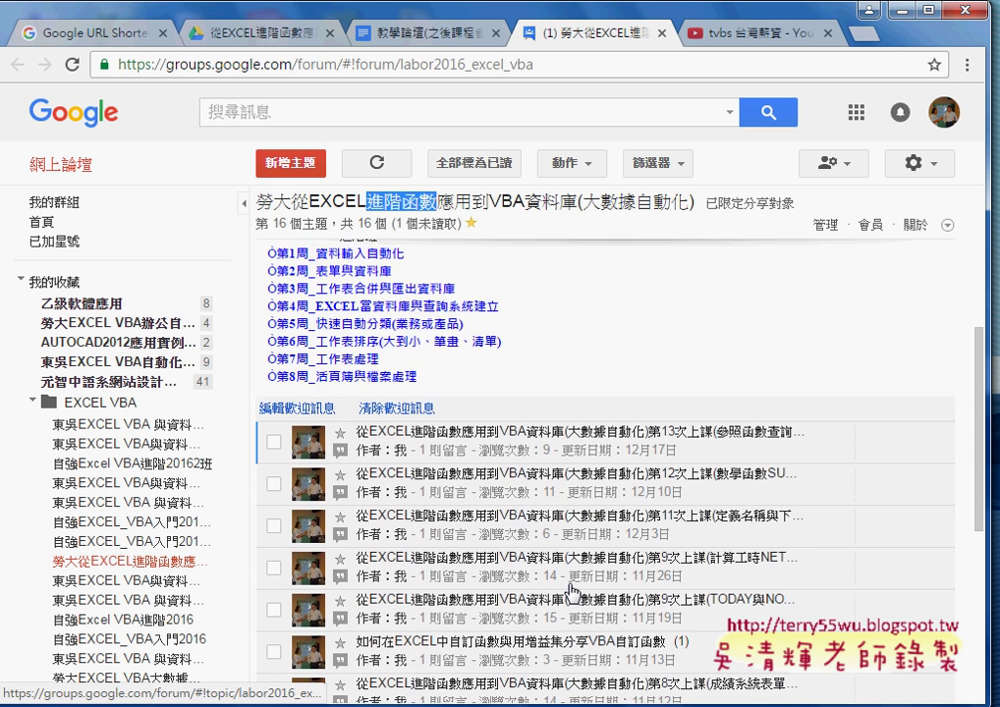
scroll(573, 590, up, 2)
scroll(573, 590, up, 1)
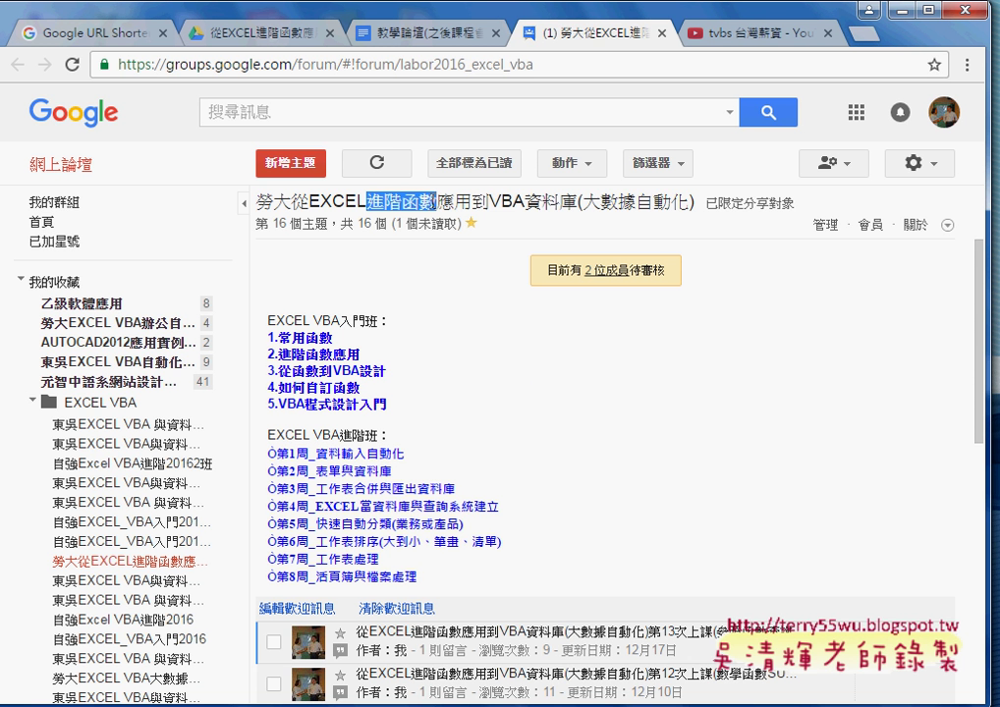
- Narrow the heading highlight so only 函數 stays selected
drag(437, 202, 402, 202)
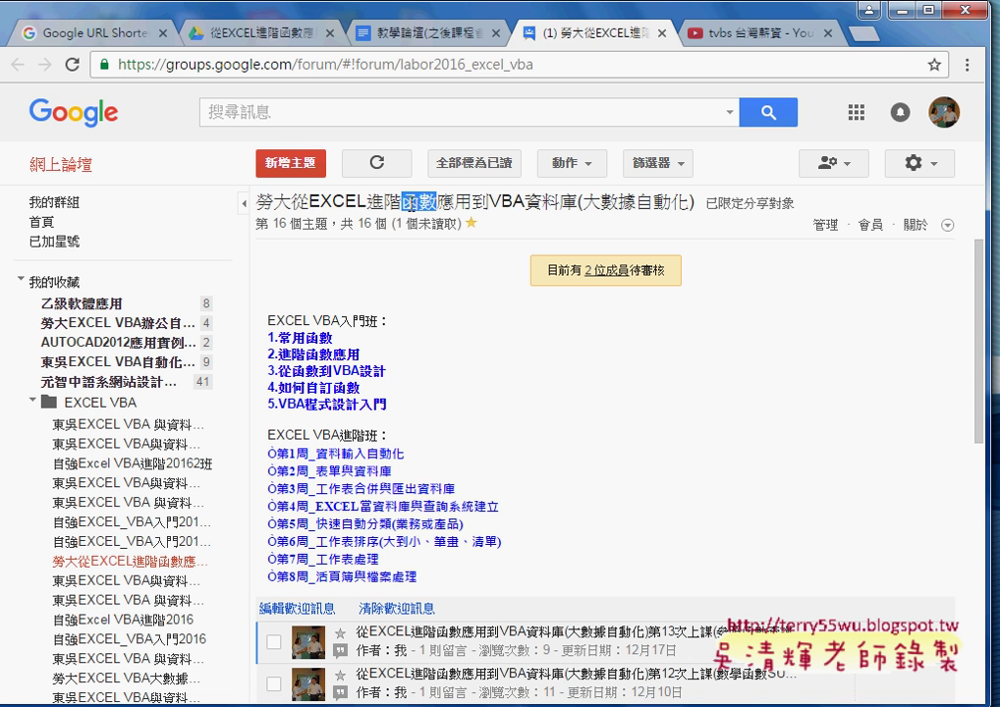
- Highlight VBA資料庫 in the course group's title
drag(490, 203, 574, 208)
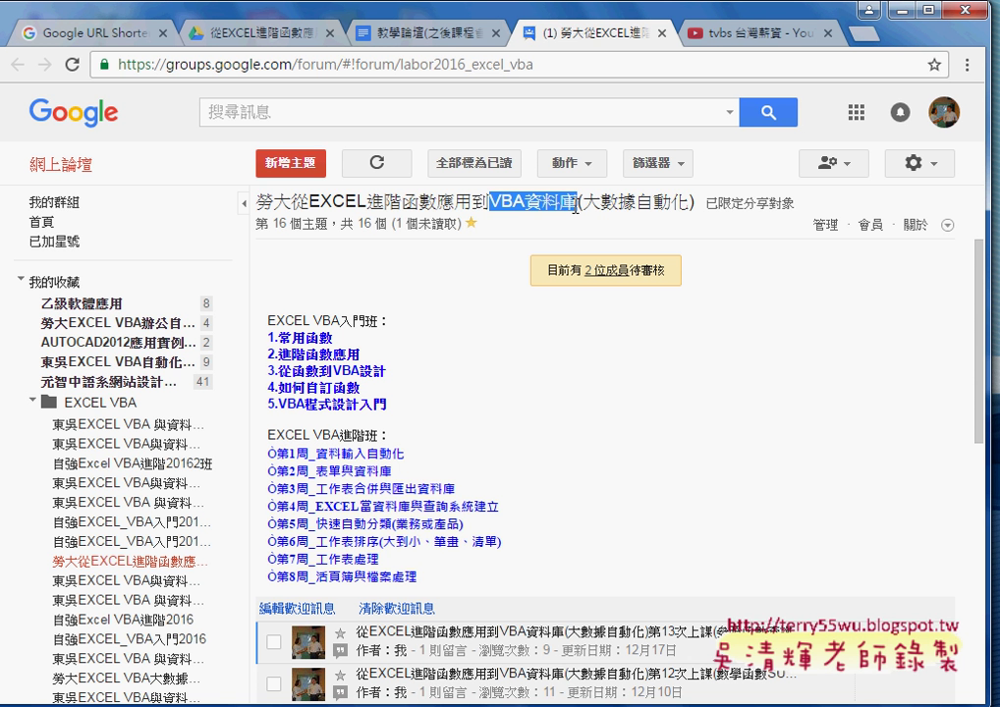
- Highlight the EXCEL VBA入門班 list, then the 進階班 topics from 第1周 to 第8周
scroll(609, 393, down, 2)
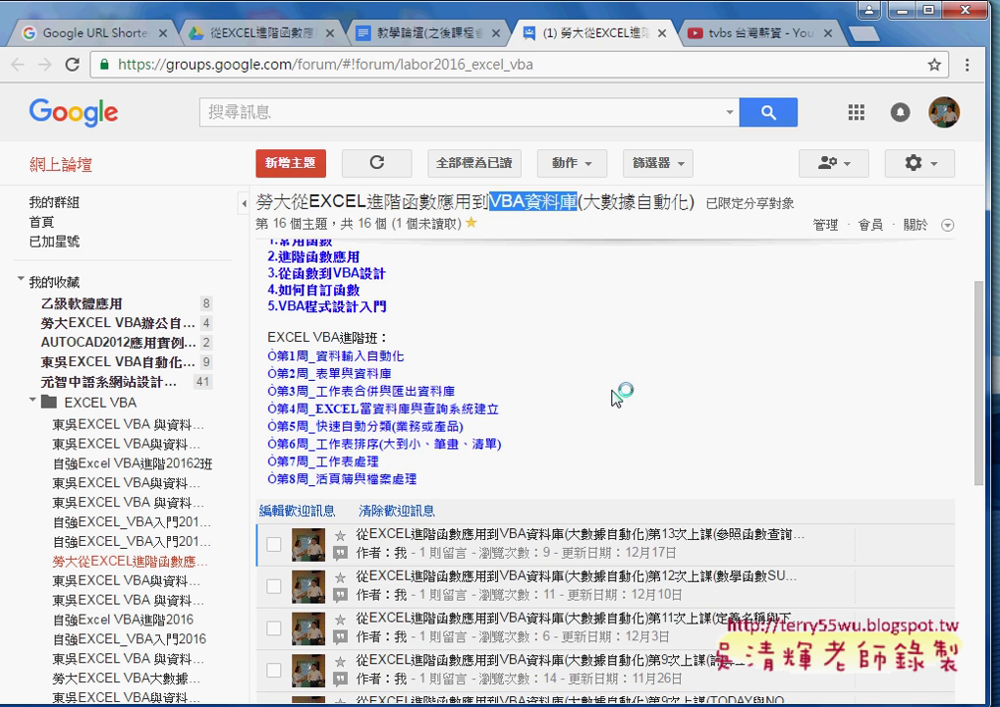
scroll(611, 398, up, 2)
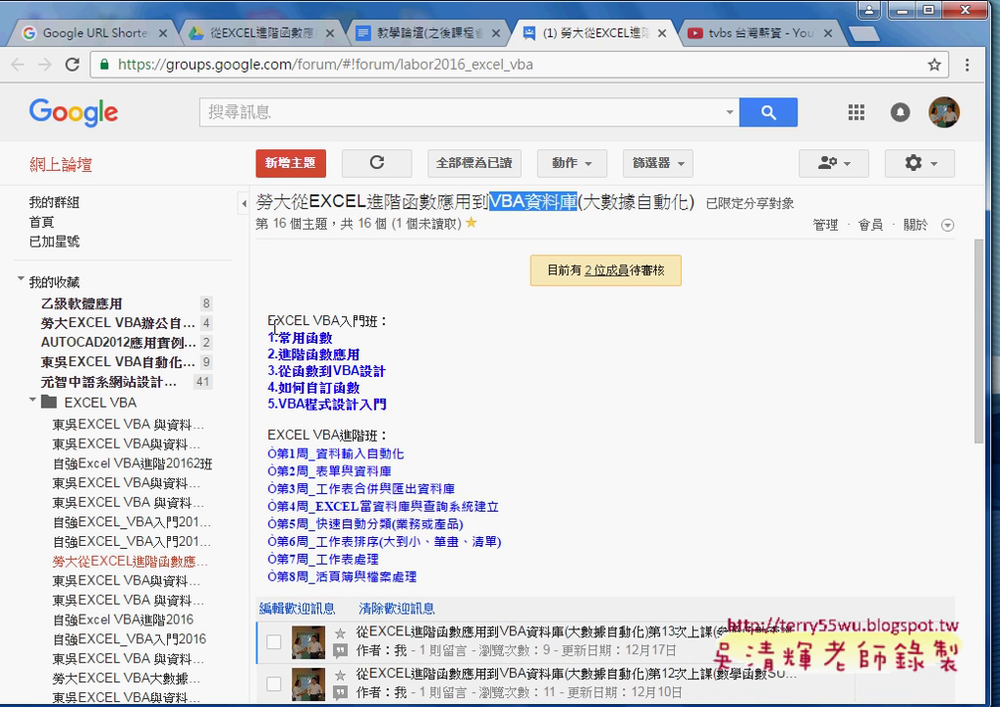
double_click(285, 321)
drag(340, 332, 395, 405)
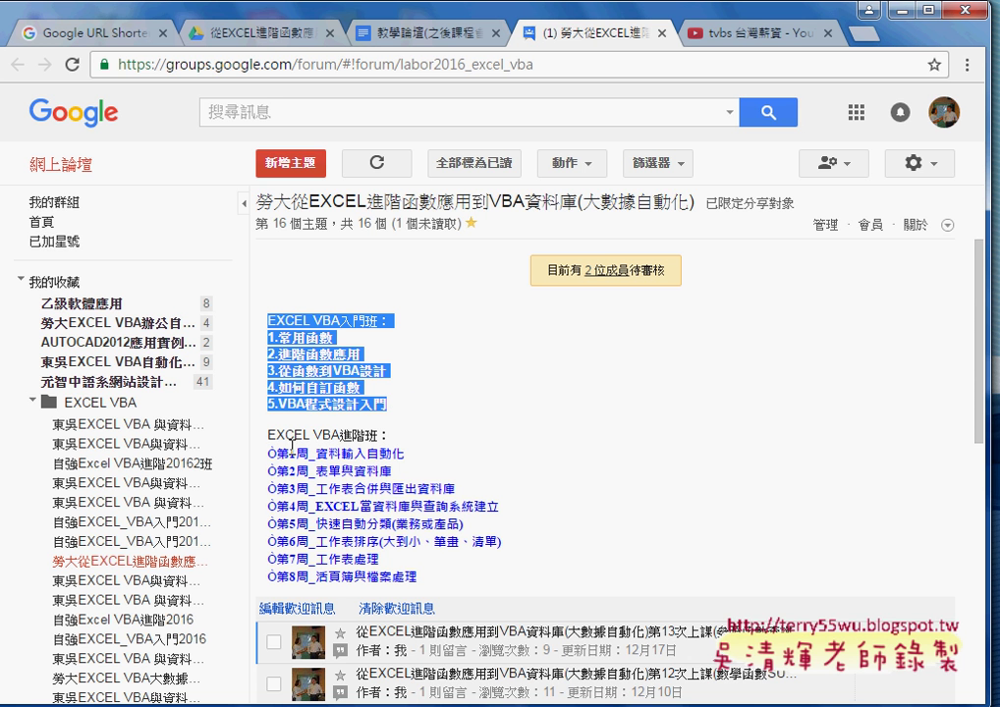
mouse_move(267, 435)
mouse_down()
mouse_move(394, 492)
mouse_move(428, 583)
mouse_up()
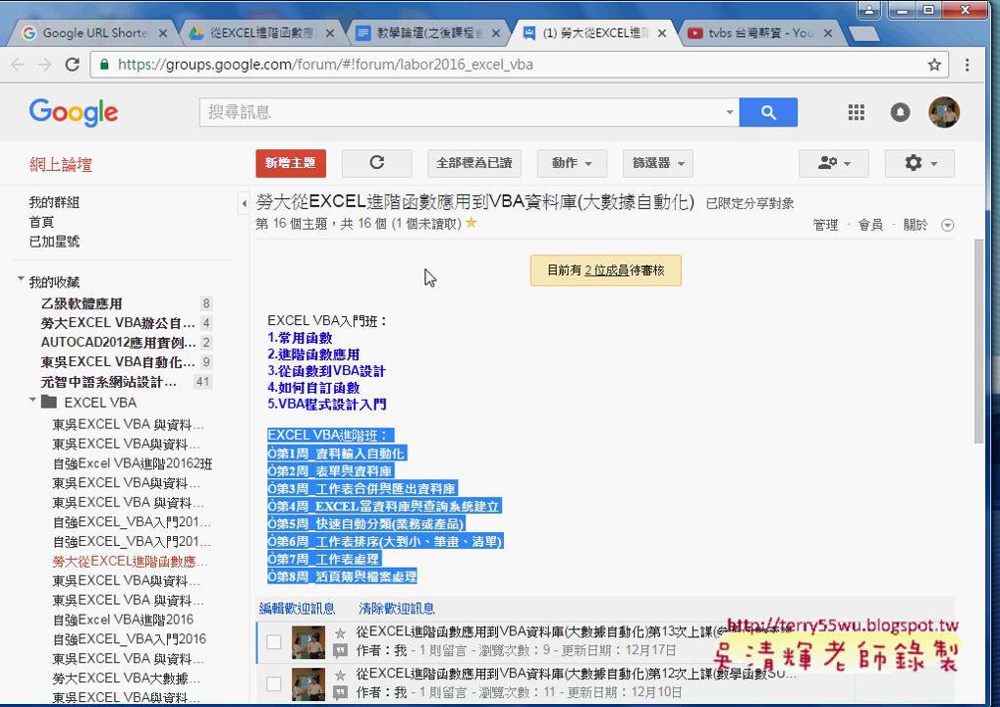
- Open 程式碼.docx from _雲端白板畫面(2016) > 05_檢視與參照函數 and scroll to page 3
click(265, 38)
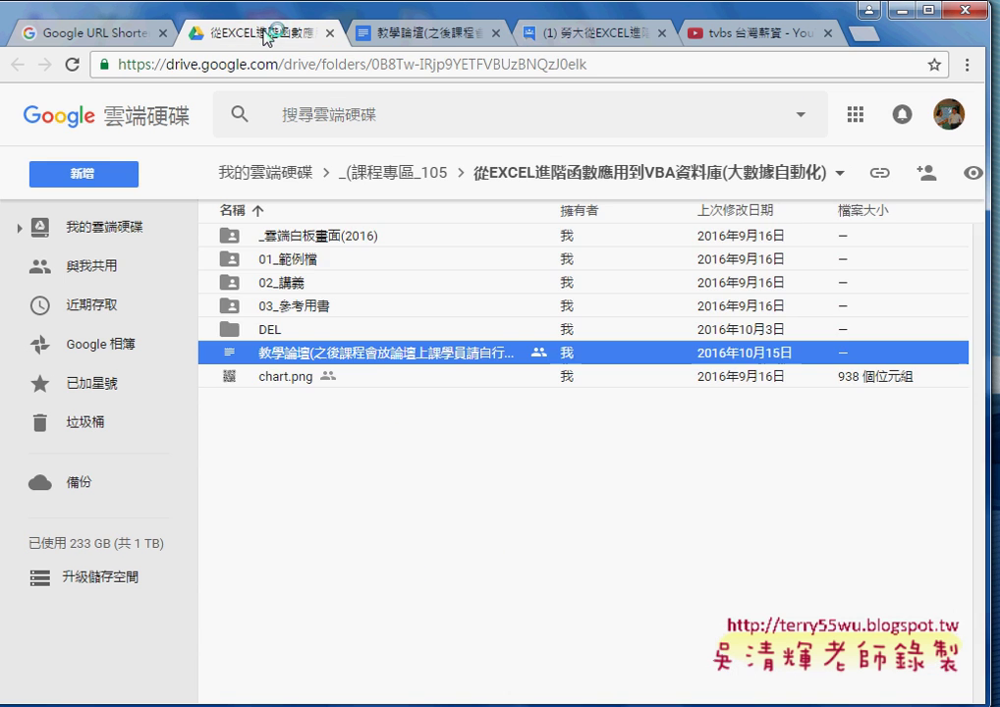
click(324, 237)
key(Return)
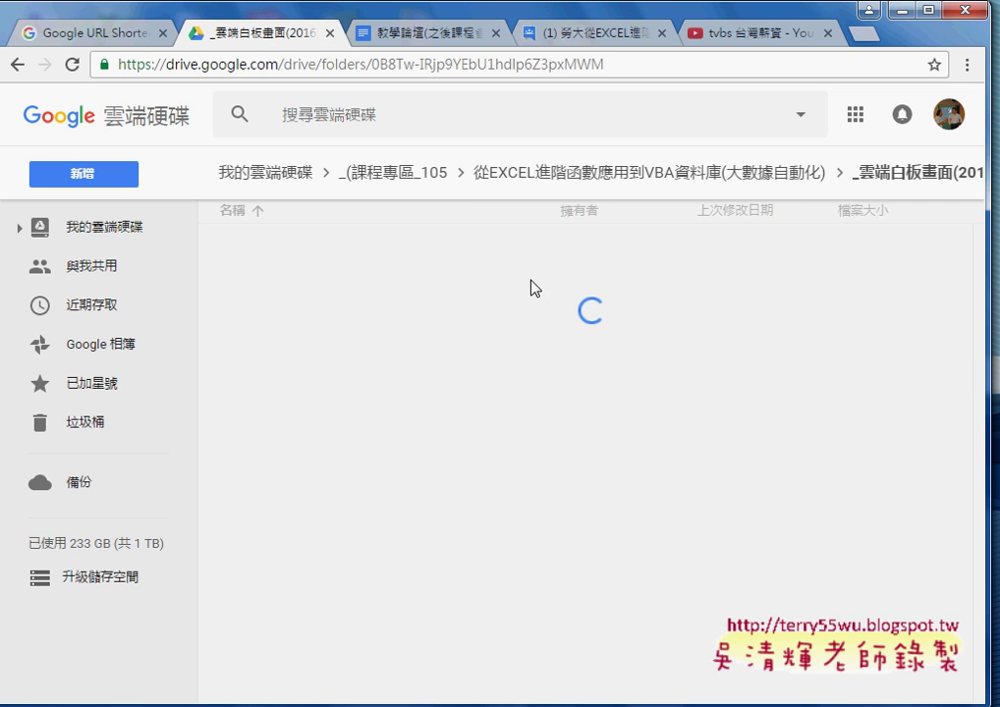
click(300, 332)
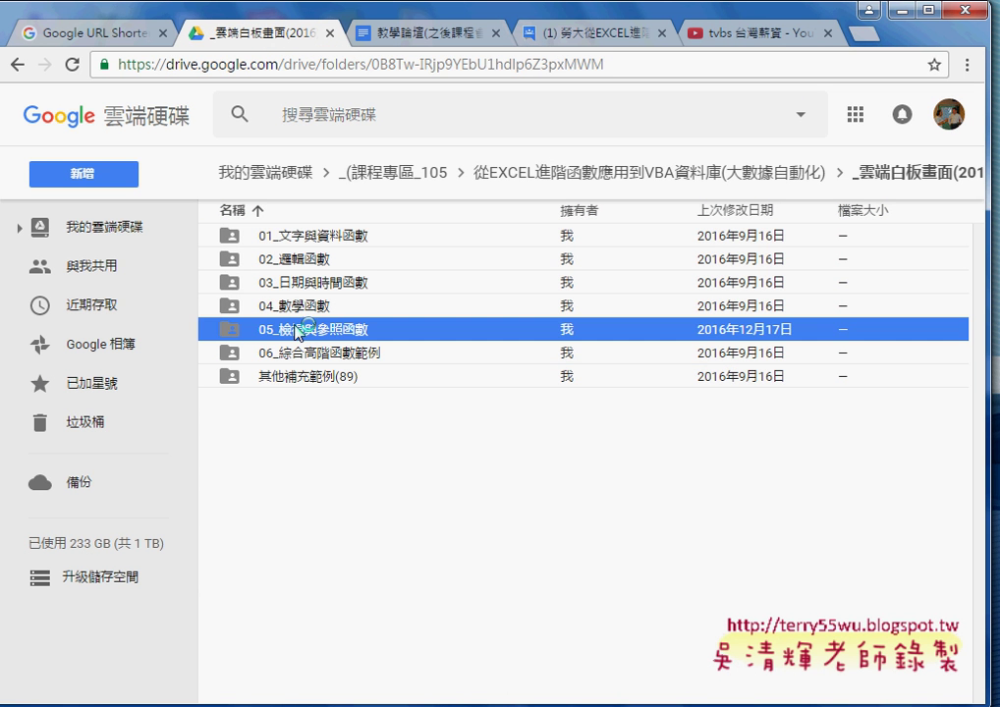
click(360, 358)
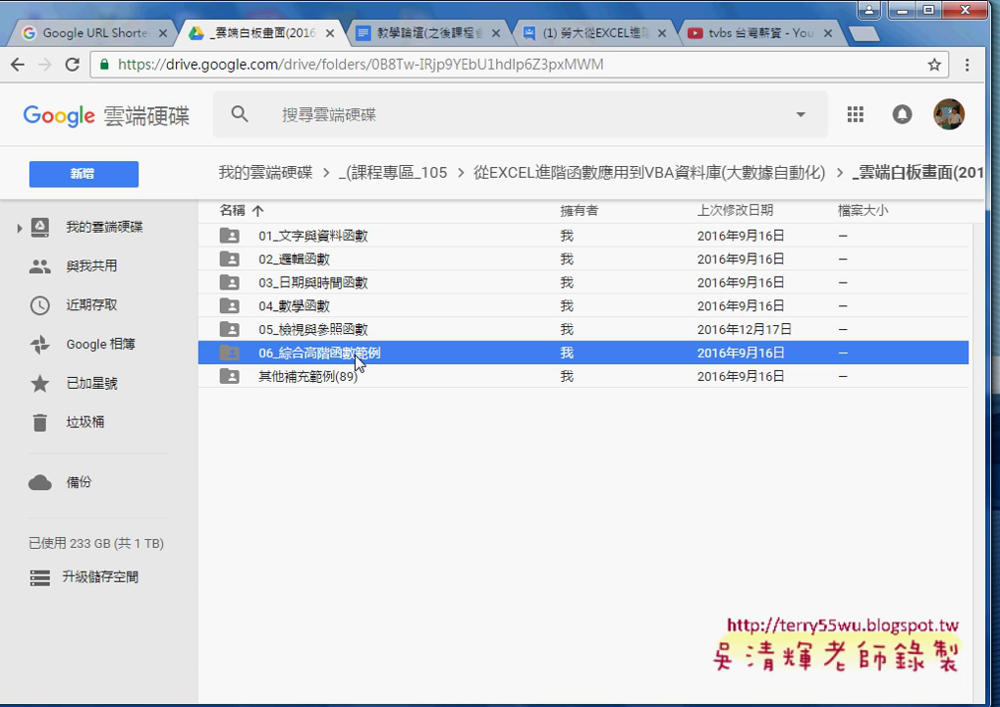
click(425, 339)
double_click(425, 340)
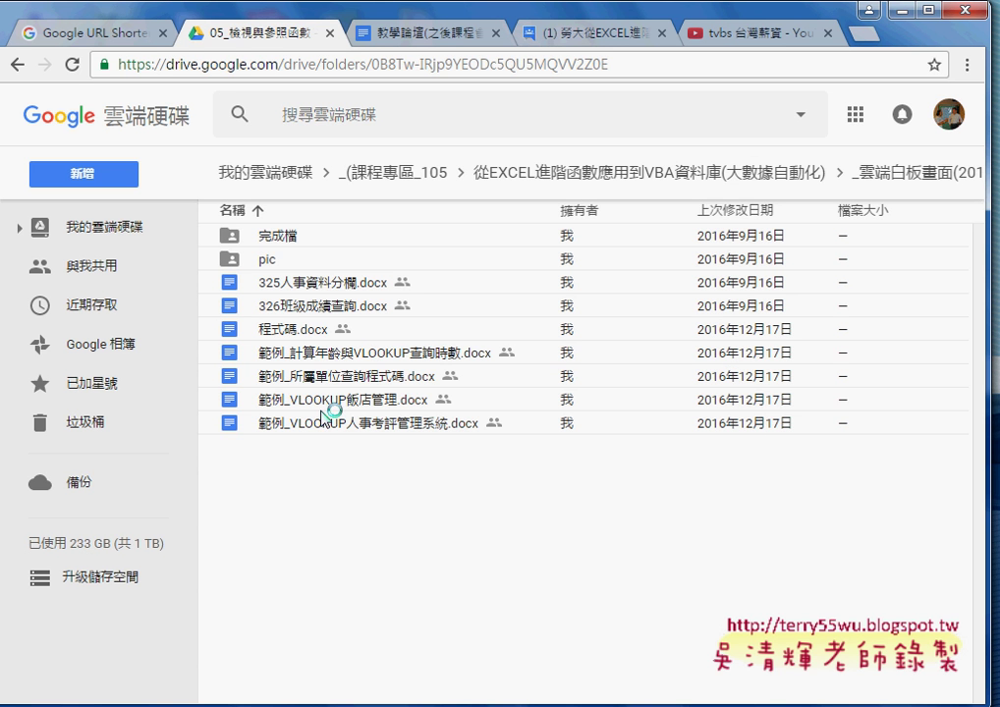
double_click(306, 332)
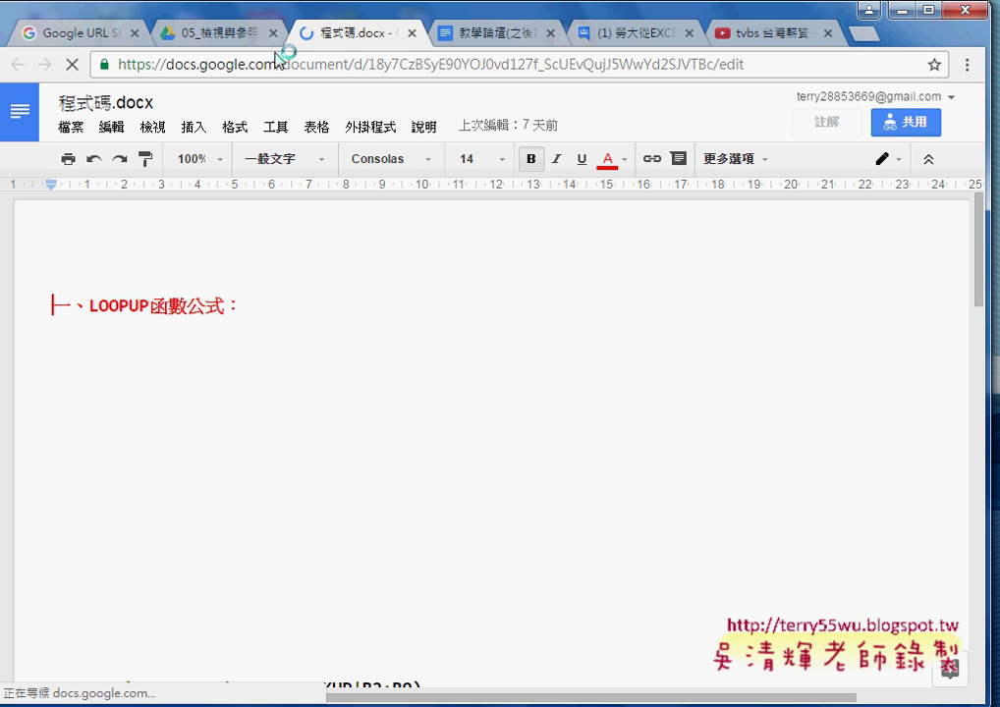
drag(980, 224, 979, 253)
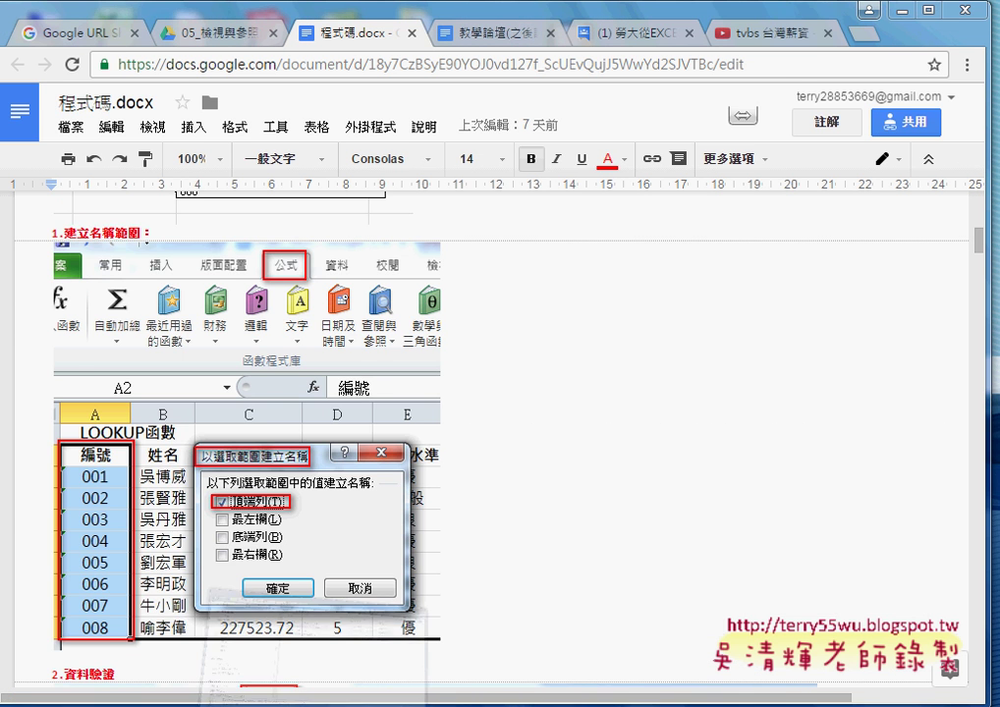
- In Explorer, go from EXCEL_VBA into 範例檔(2016入門) > 05檢視參照函數
key(alt+Tab)
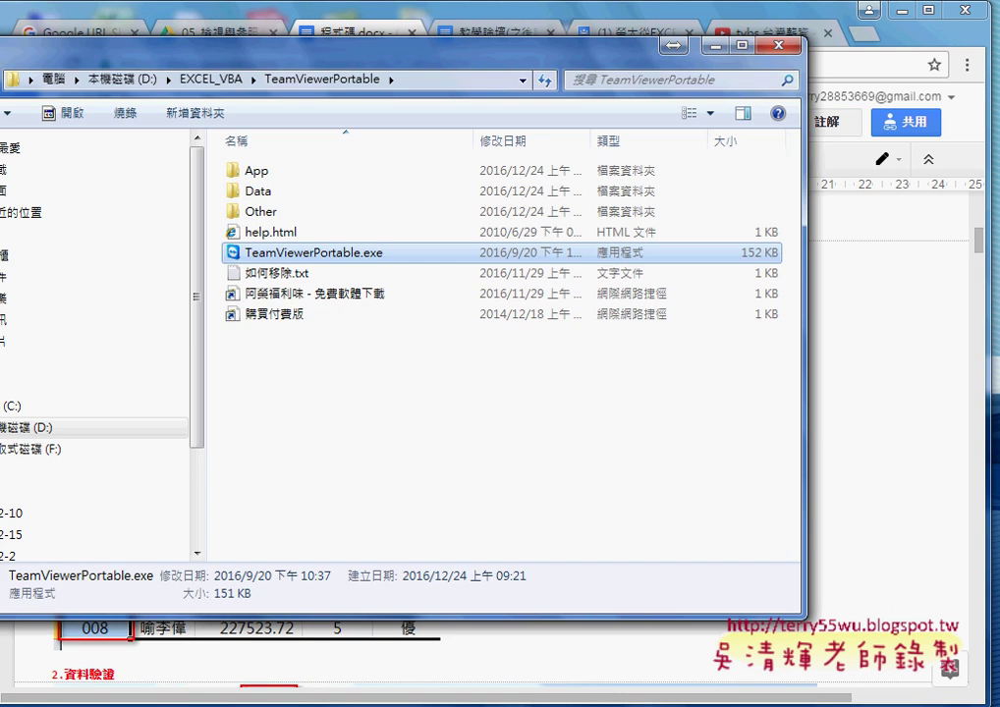
click(214, 79)
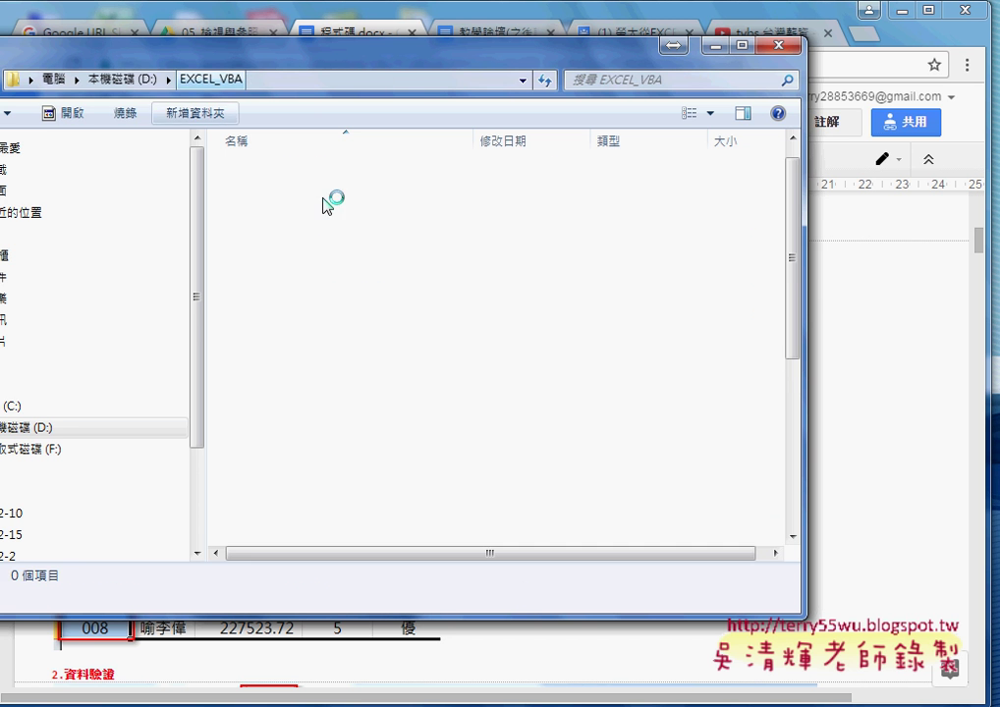
scroll(362, 412, down, 4)
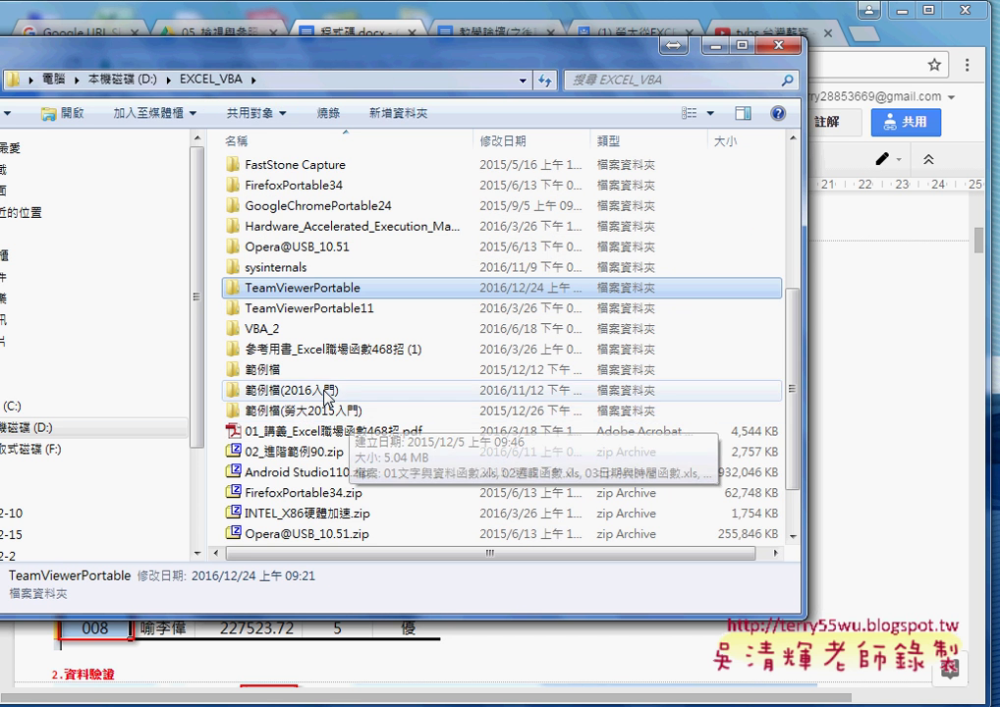
double_click(354, 392)
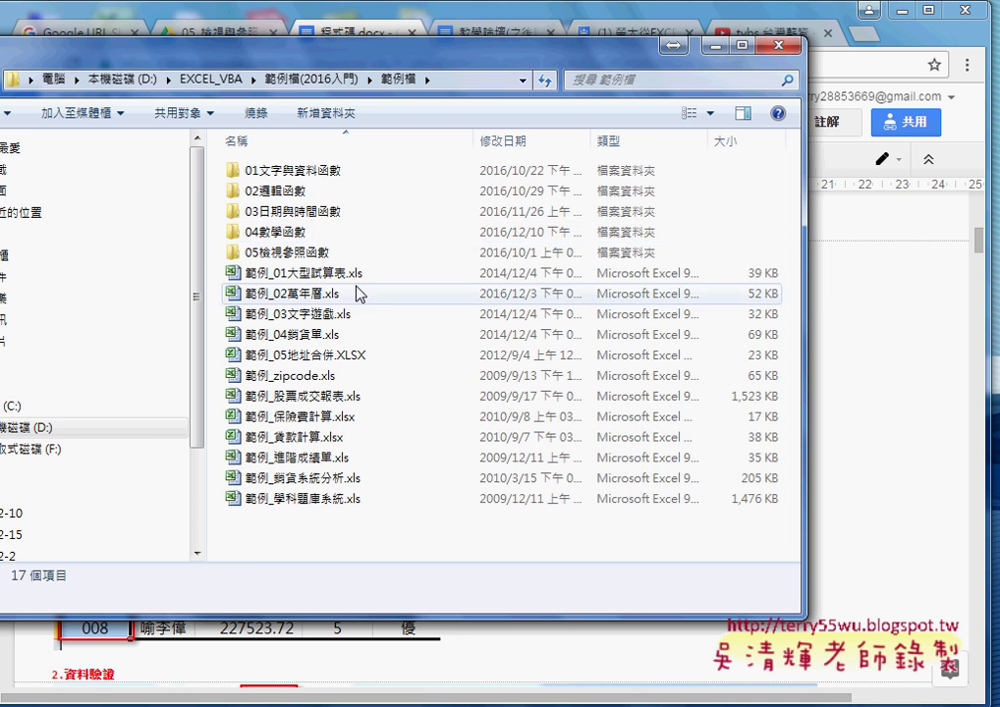
double_click(346, 252)
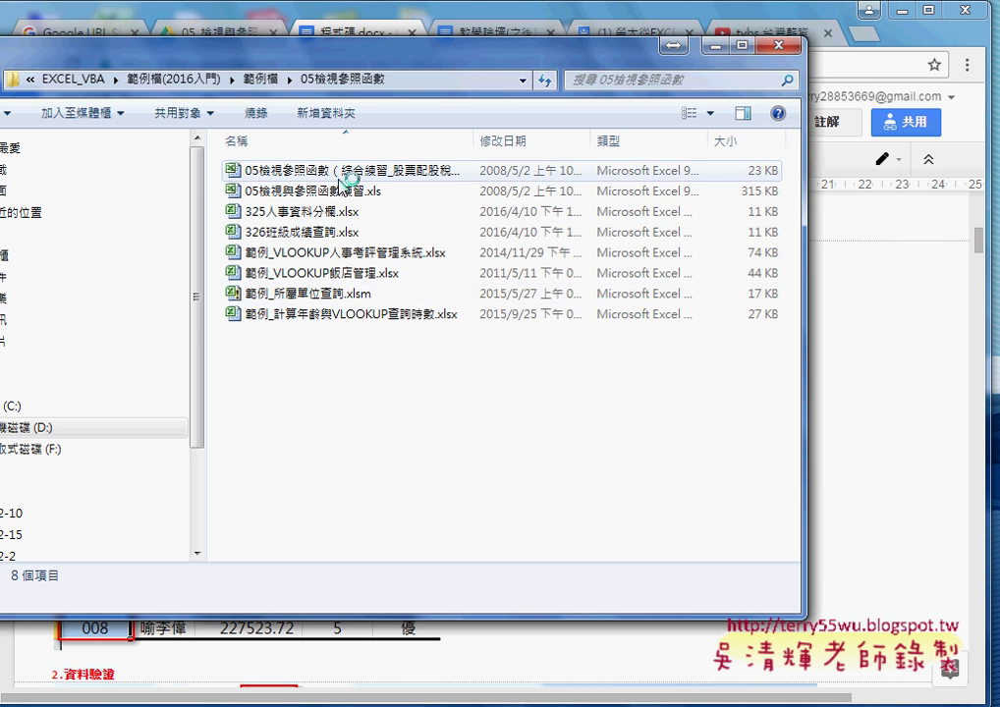
- Widen the Name column to show full file names and select 05檢視與參照函數練習.xls
click(442, 170)
drag(474, 140, 565, 139)
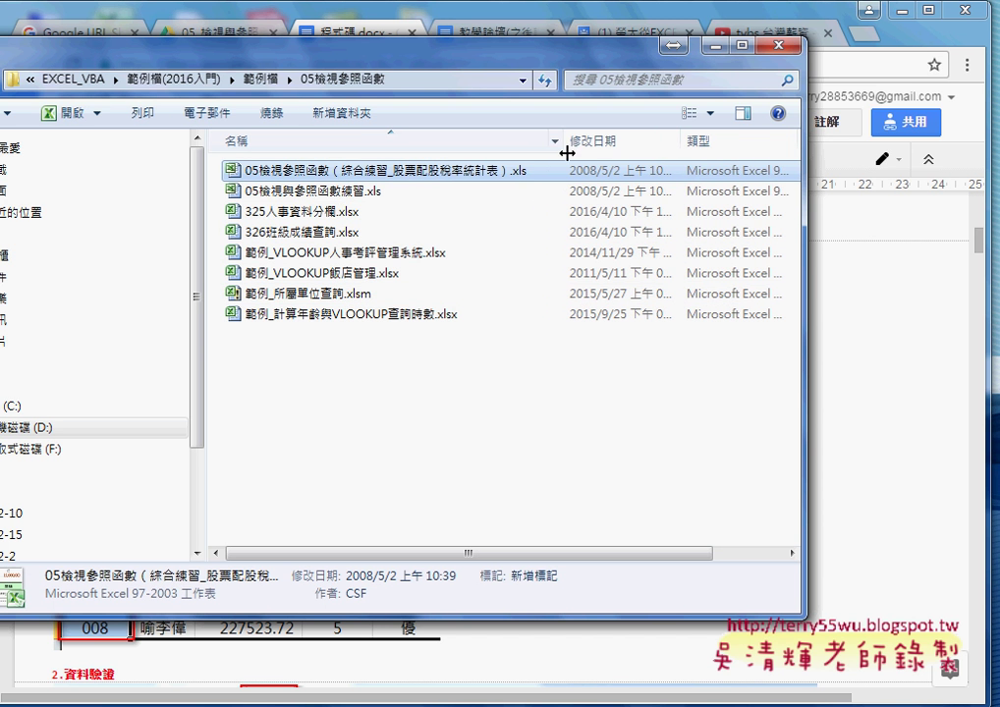
click(344, 194)
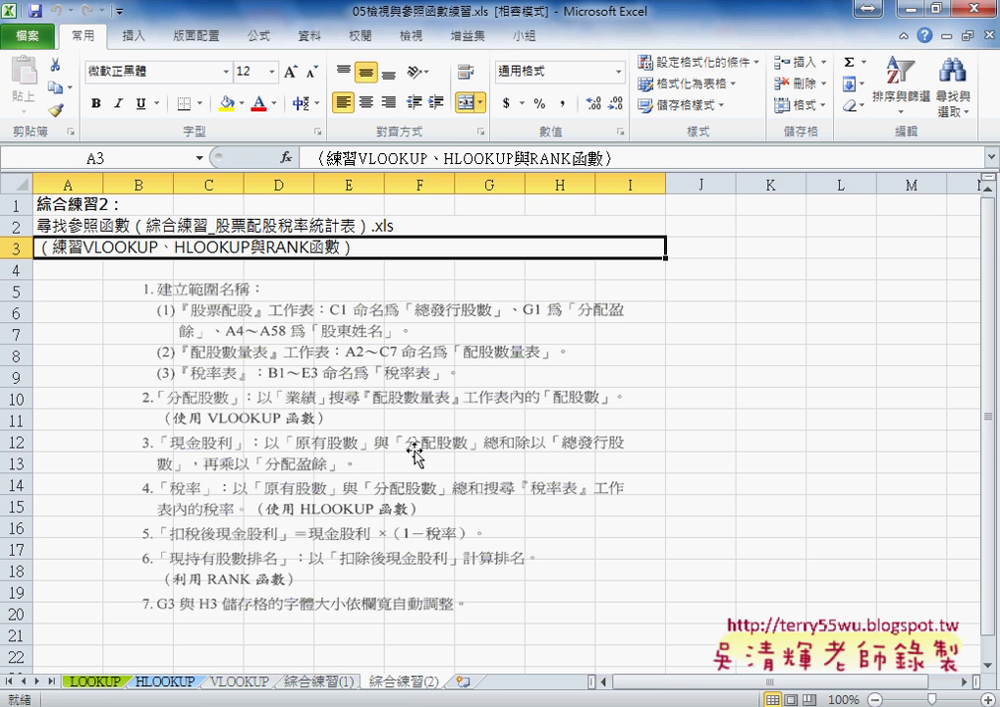
- Enlarge the instruction picture on 綜合練習(2) so it reaches column K
click(405, 393)
scroll(664, 469, down, 1)
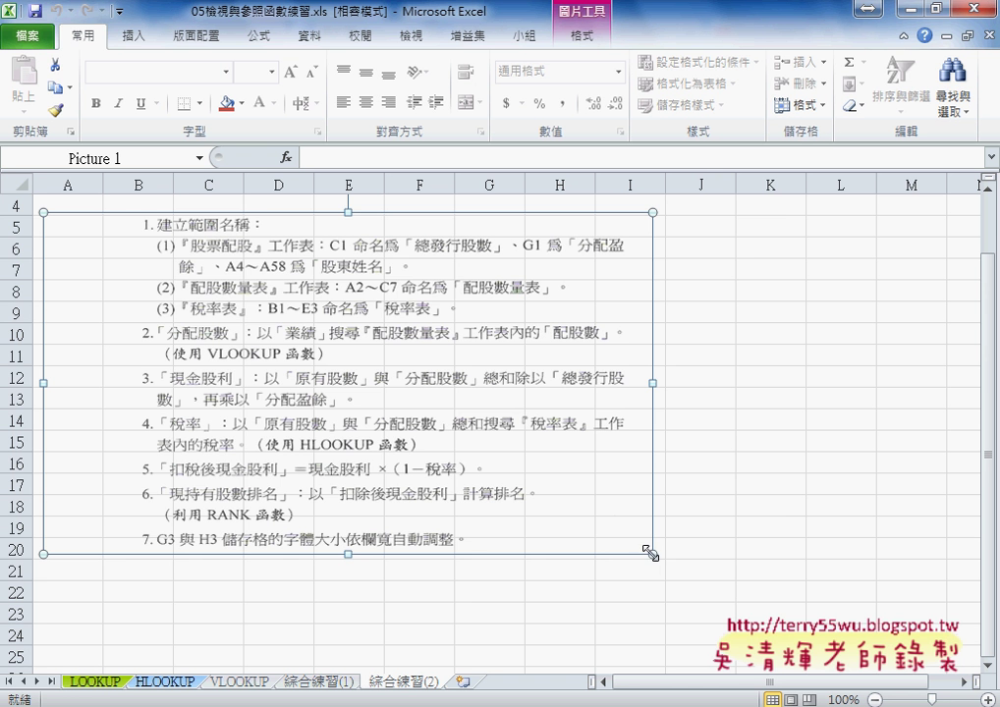
drag(651, 553, 789, 629)
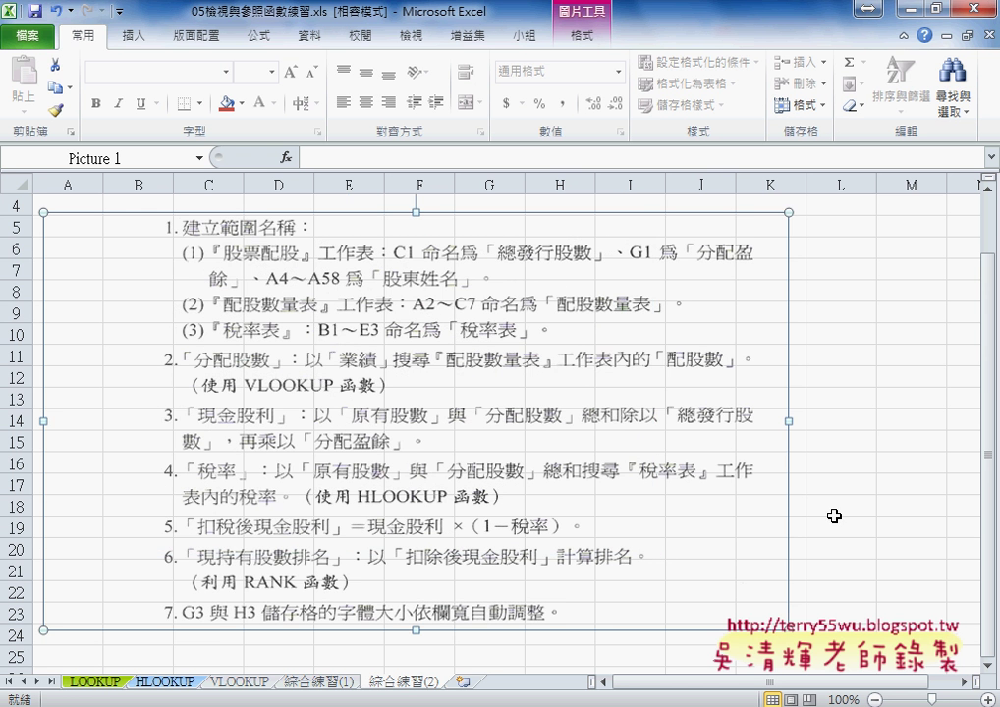
scroll(835, 492, up, 1)
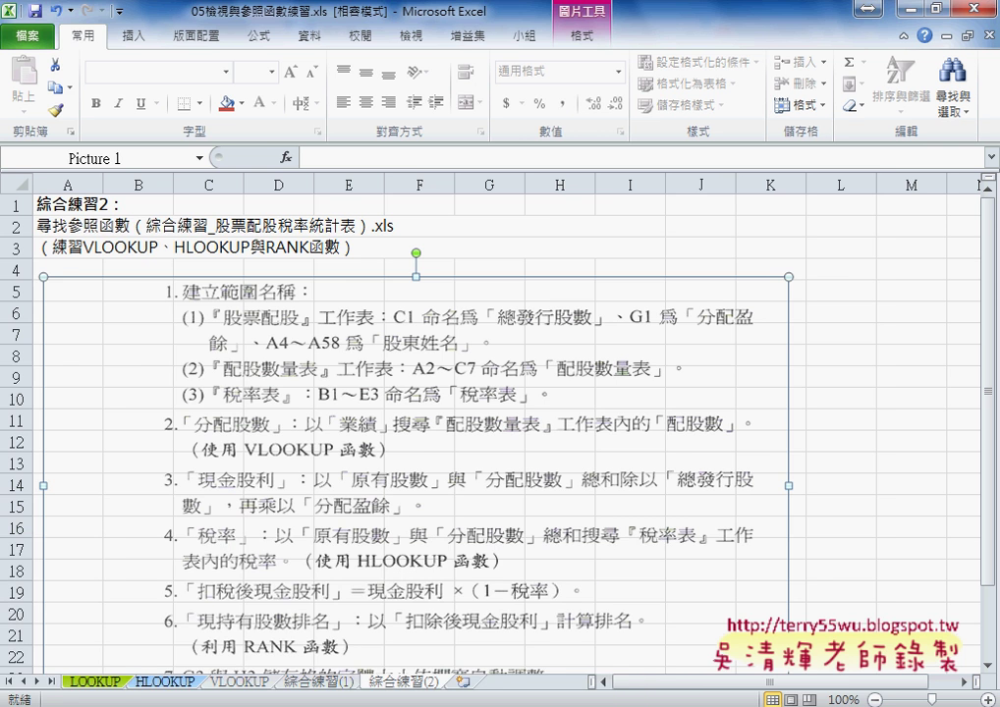
key(alt+Tab)
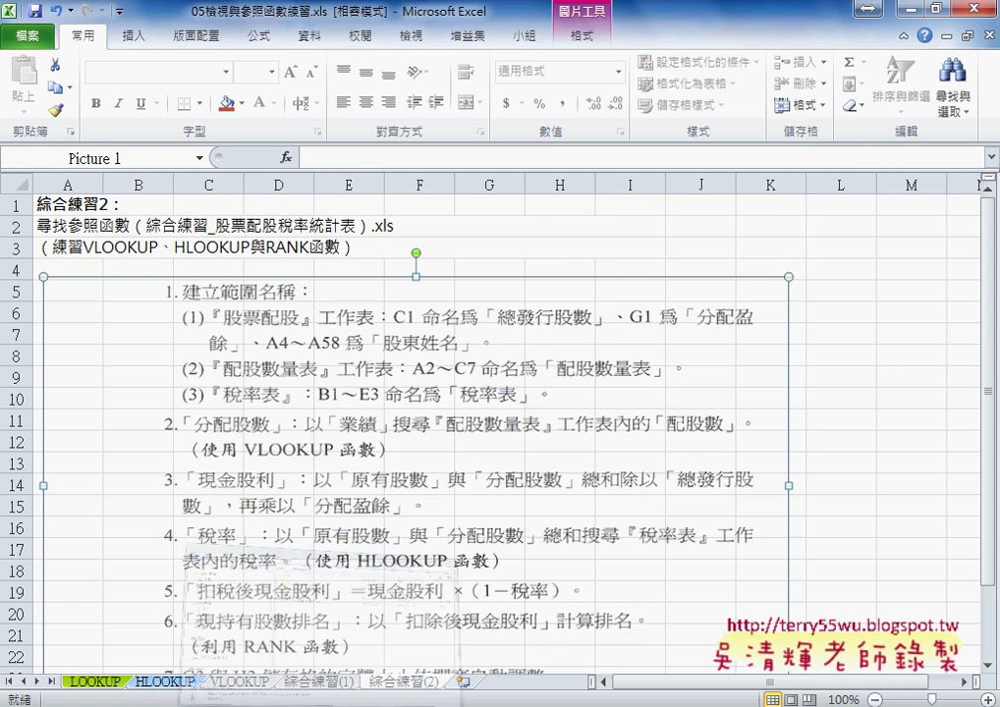
- Open the 綜合練習_股票配股稅率統計表 workbook and dismiss the Office activation notice
click(369, 699)
click(406, 174)
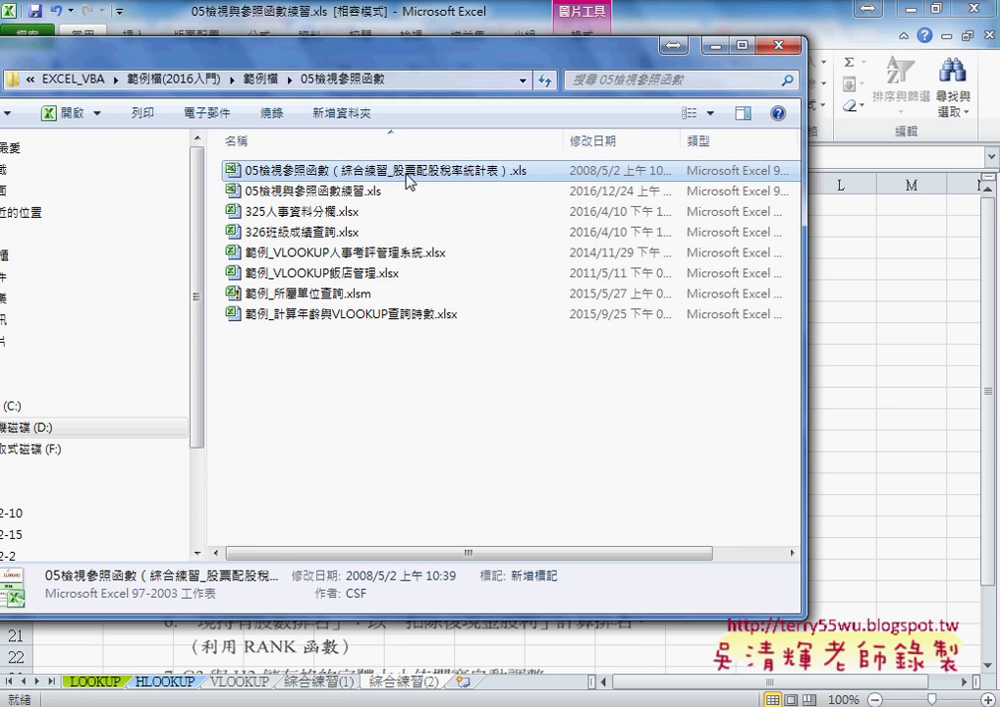
double_click(388, 172)
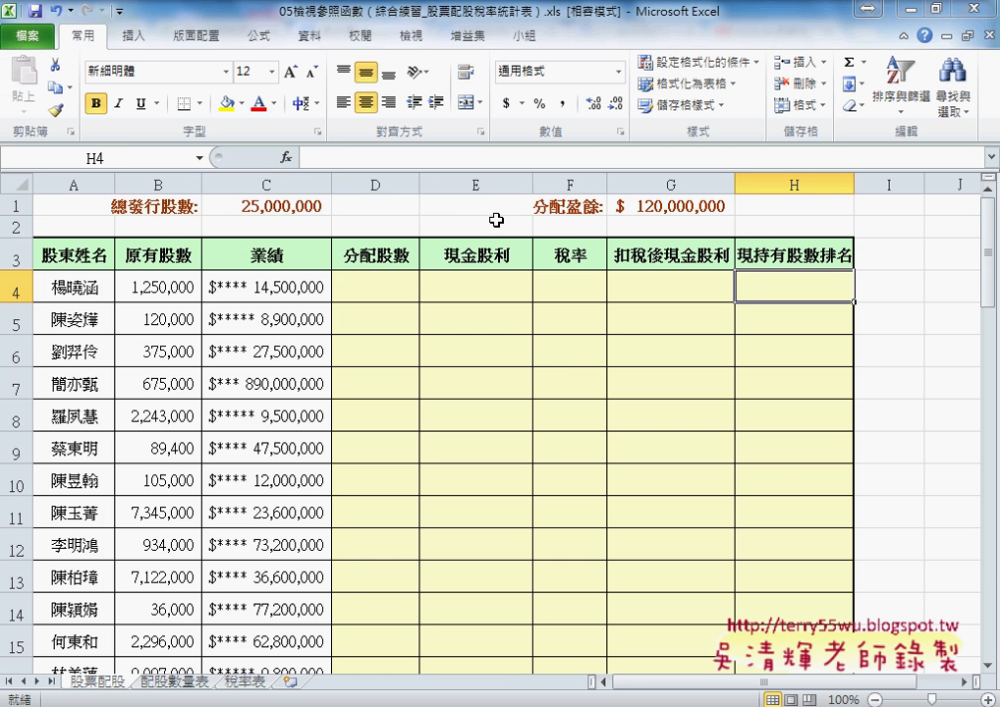
click(700, 530)
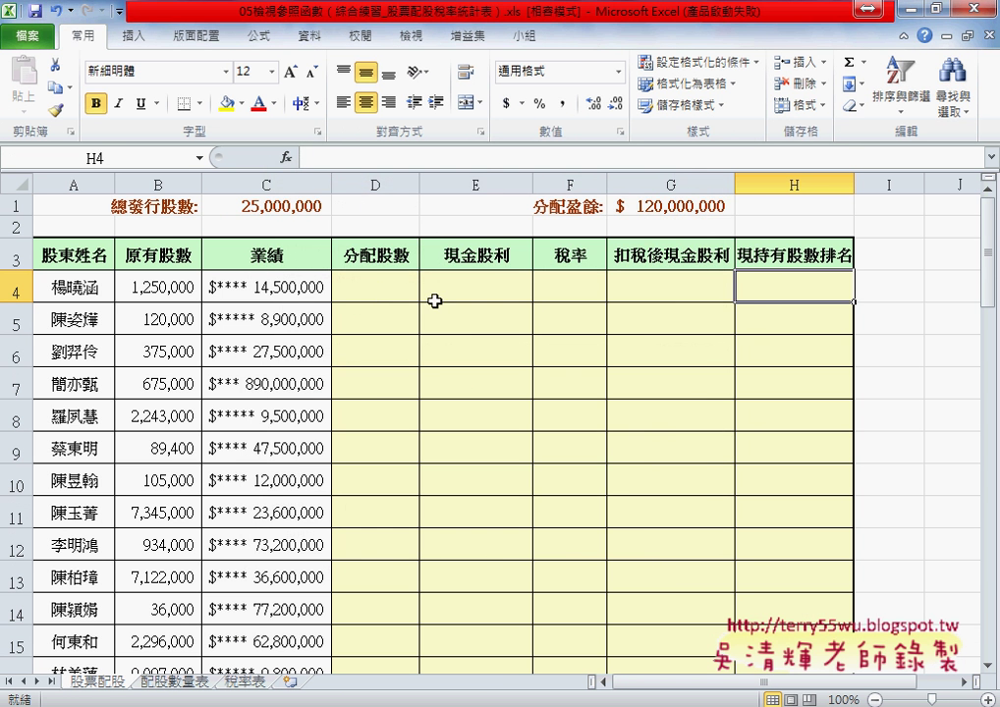
- Inspect the first shareholder row: cells D4, A4 and the 業績 value in C4
click(374, 284)
click(376, 255)
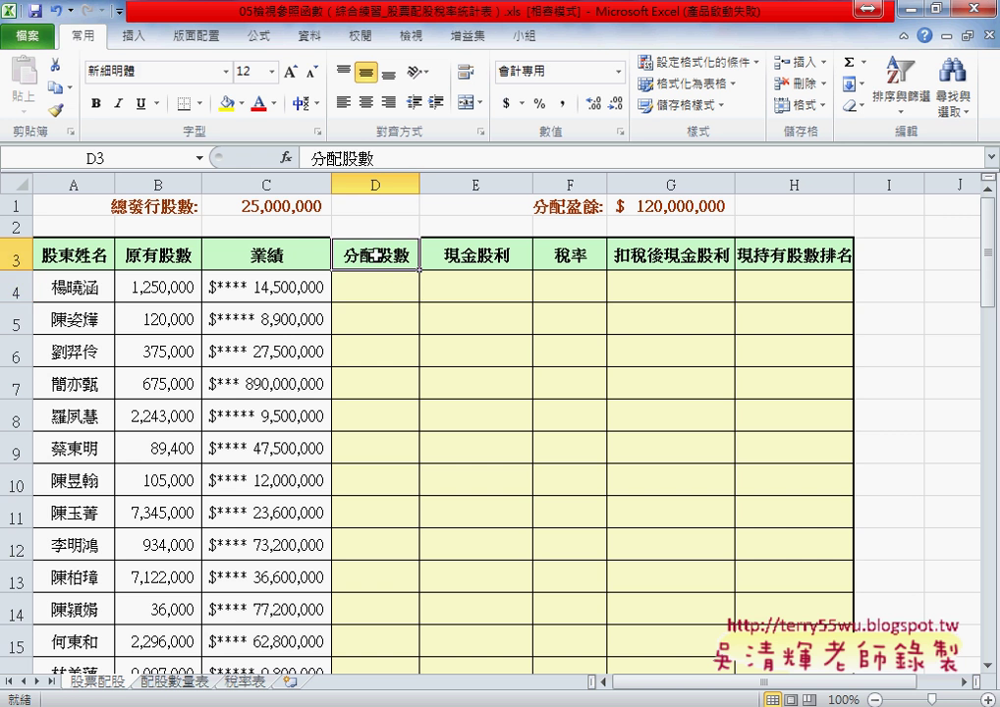
click(376, 286)
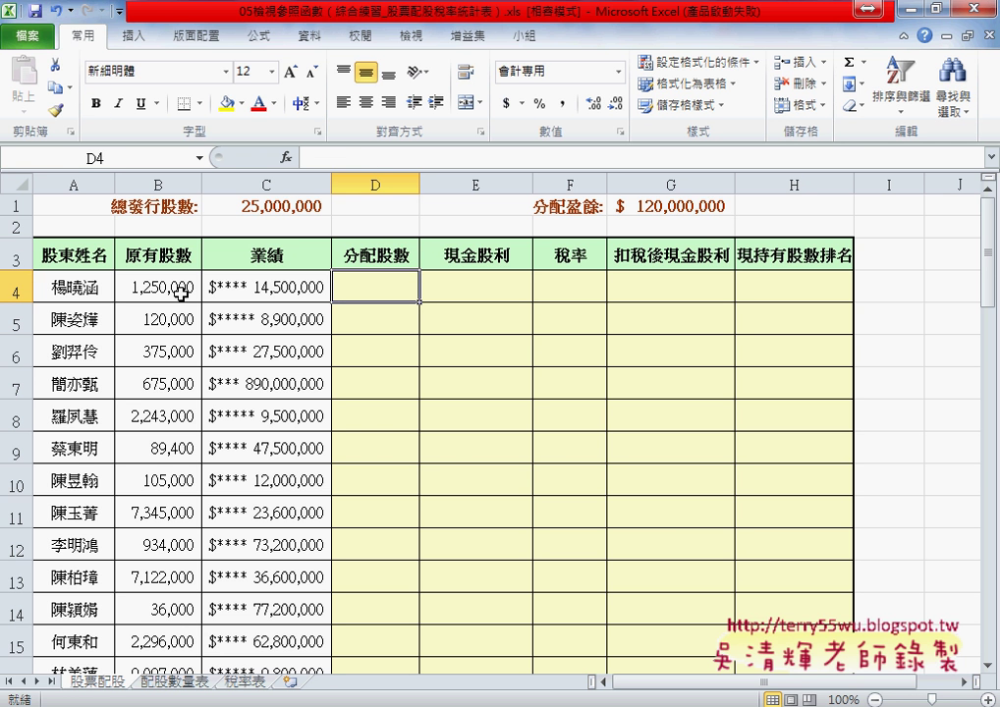
click(106, 288)
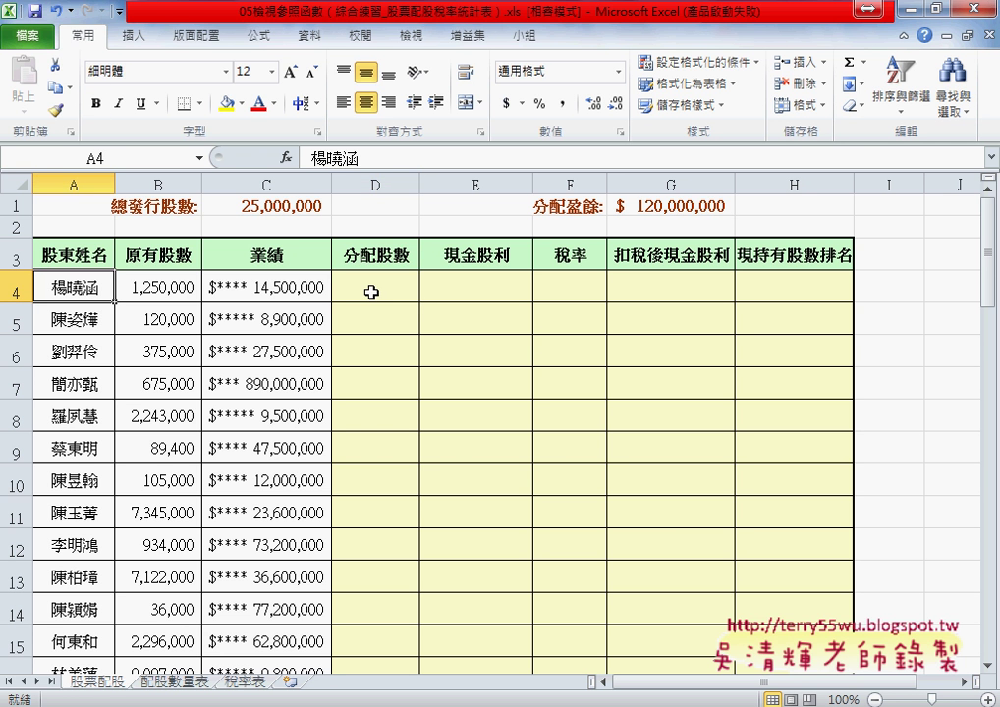
click(270, 288)
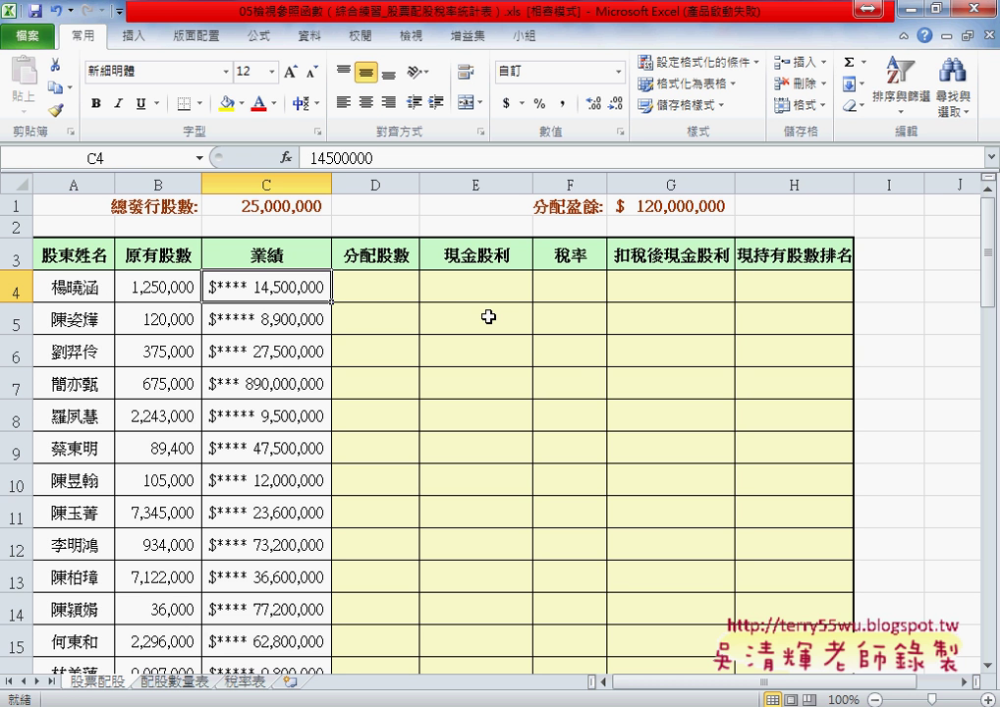
click(377, 294)
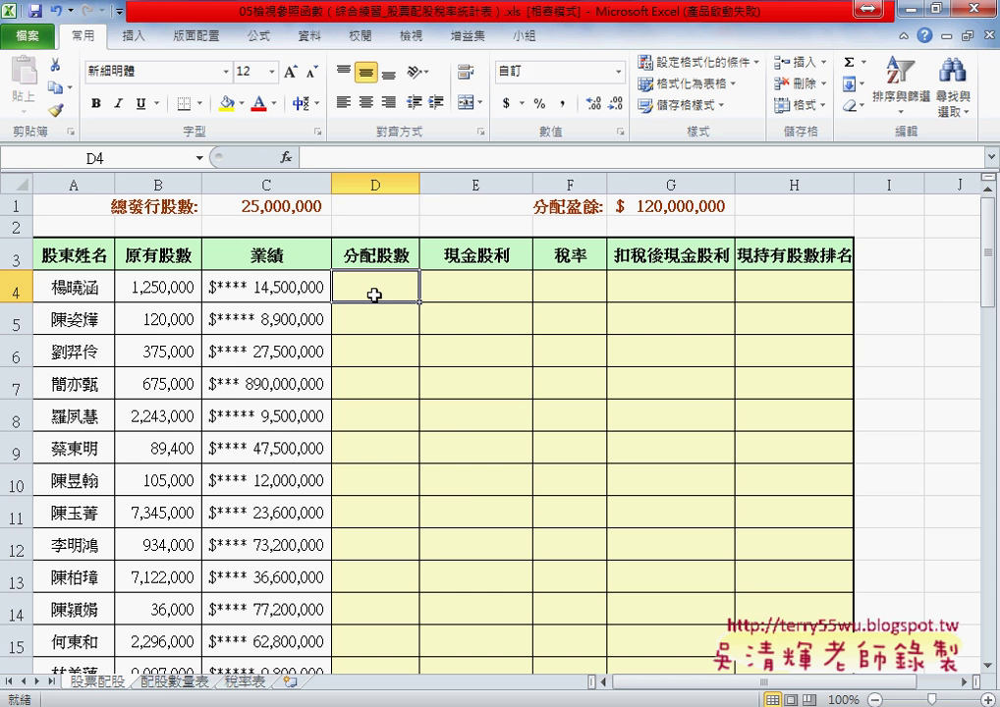
click(280, 293)
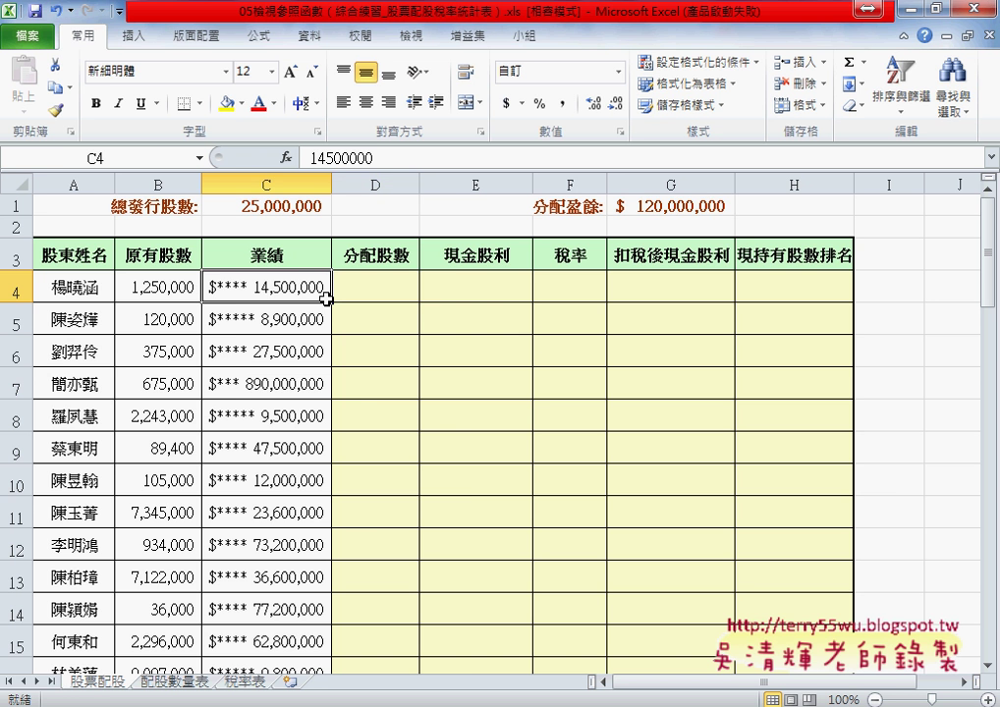
click(186, 685)
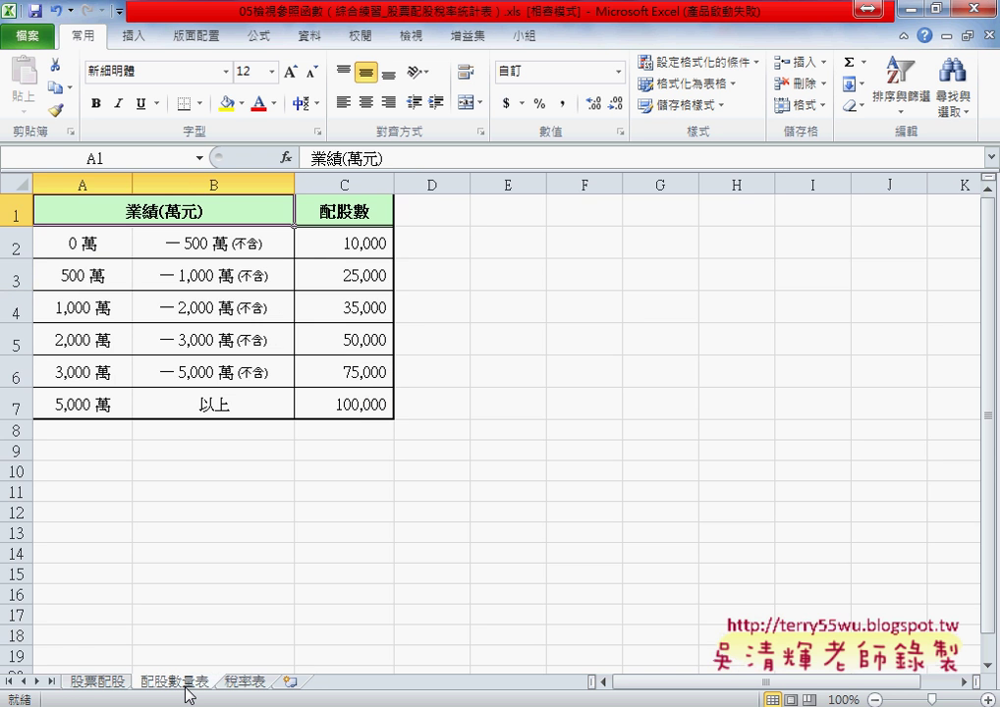
drag(74, 311, 334, 314)
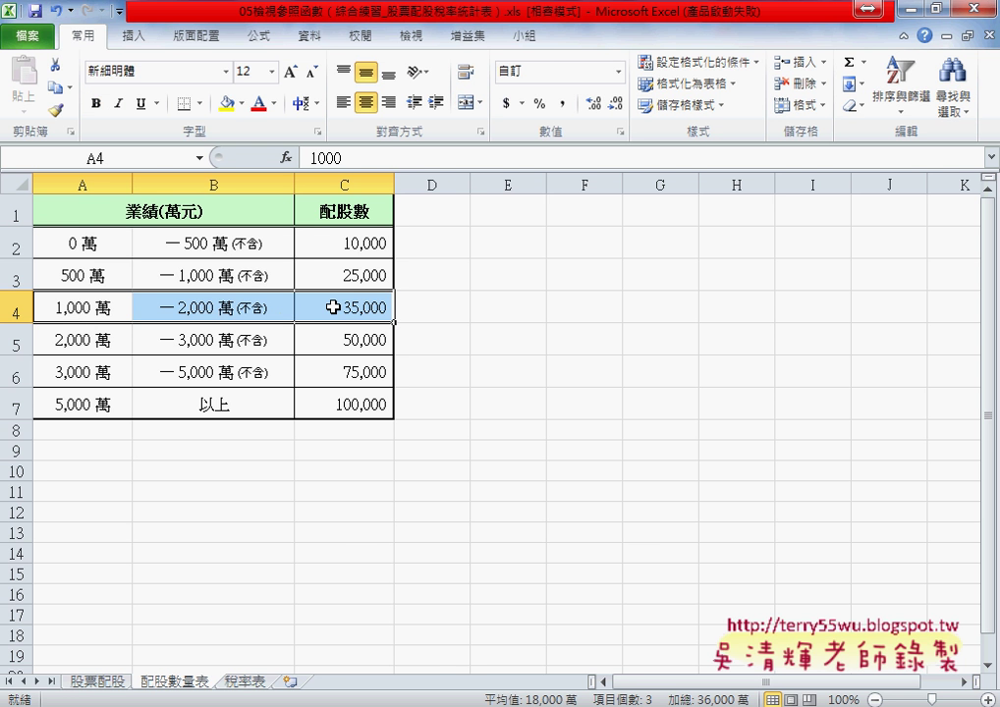
click(333, 307)
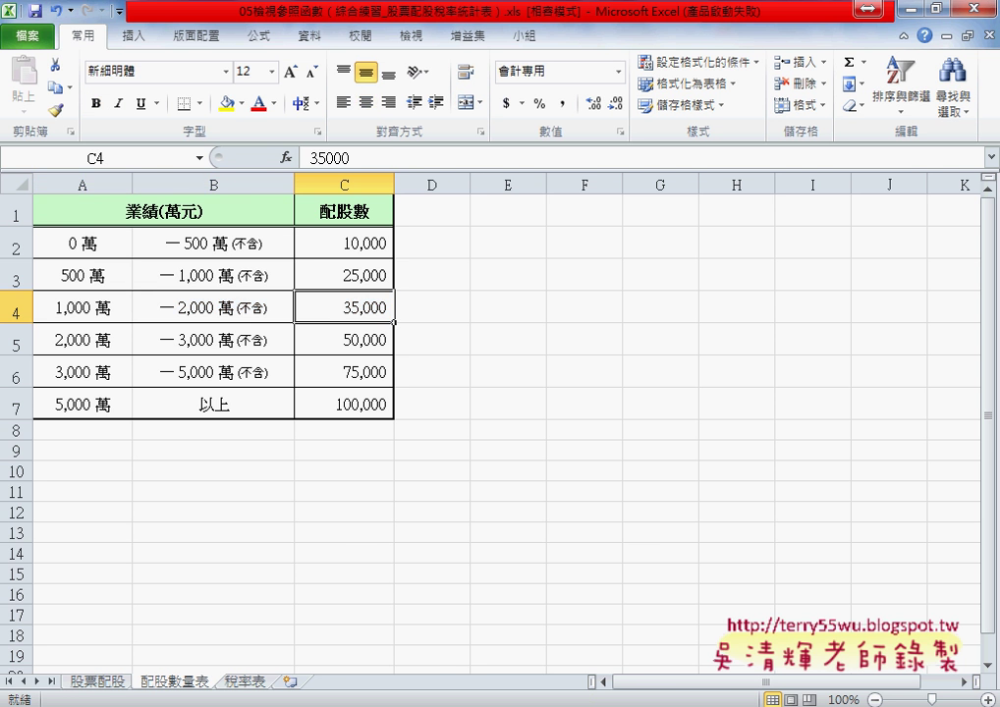
click(98, 681)
click(364, 292)
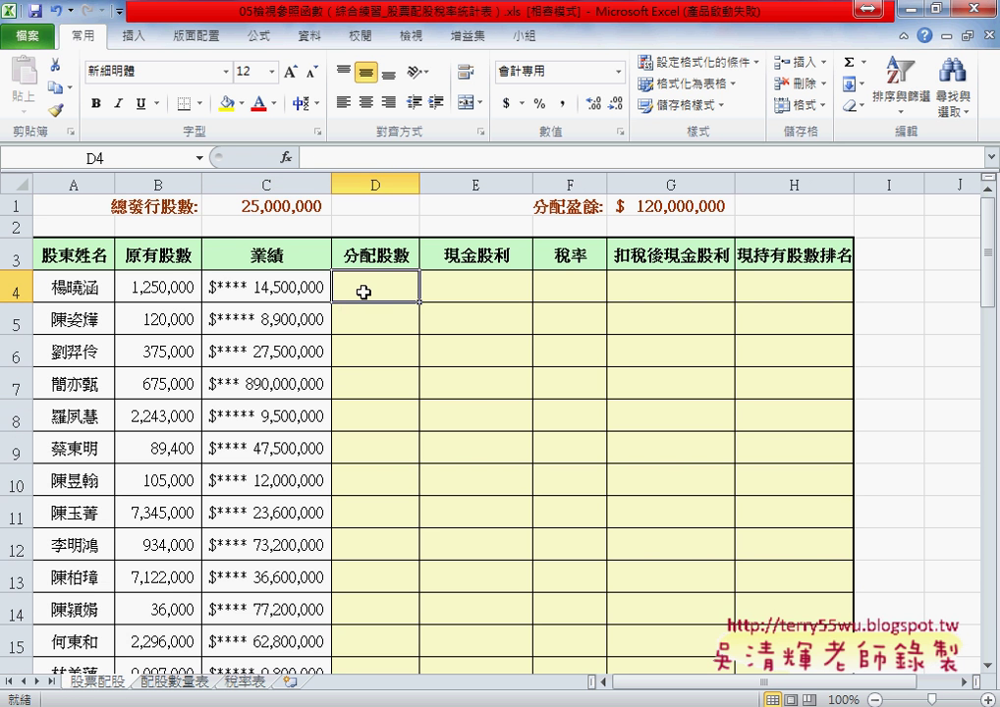
click(296, 325)
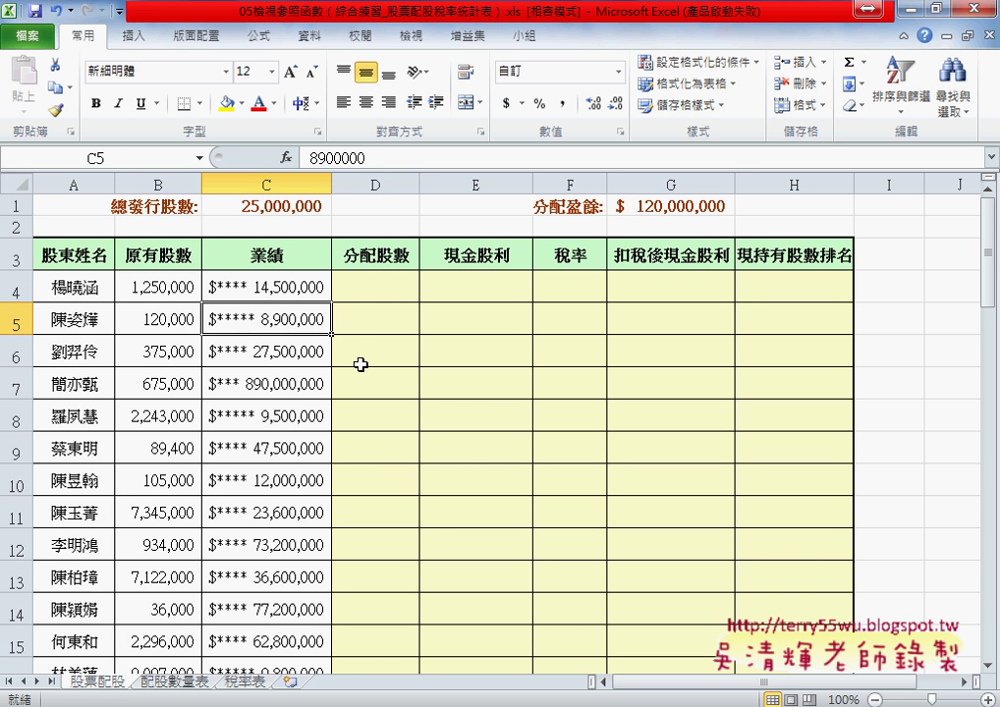
click(187, 681)
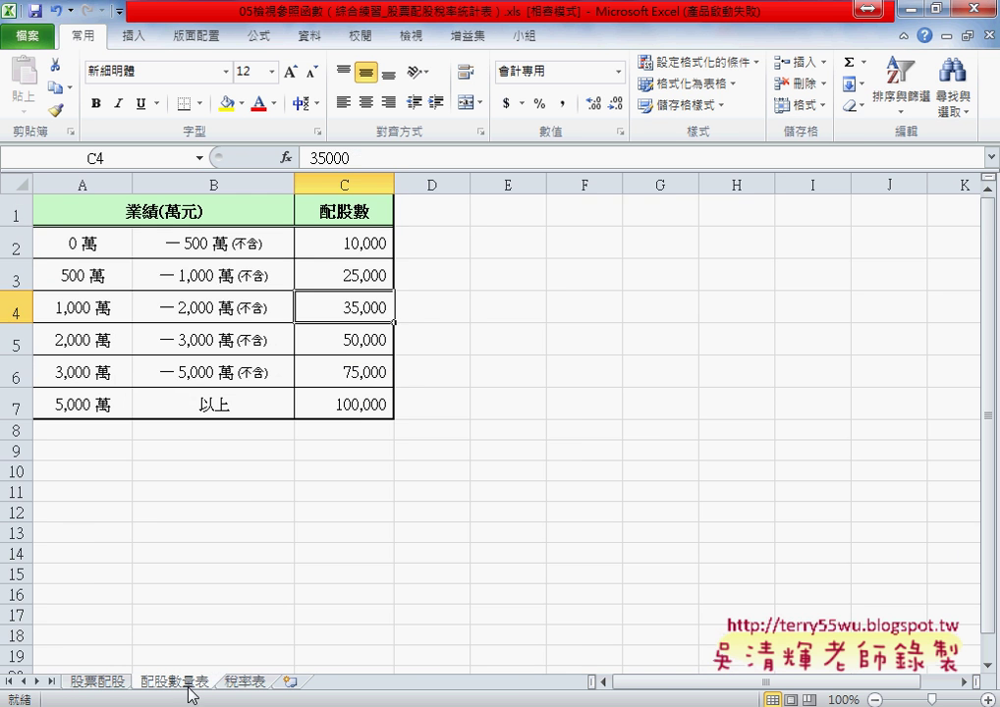
drag(86, 286, 328, 277)
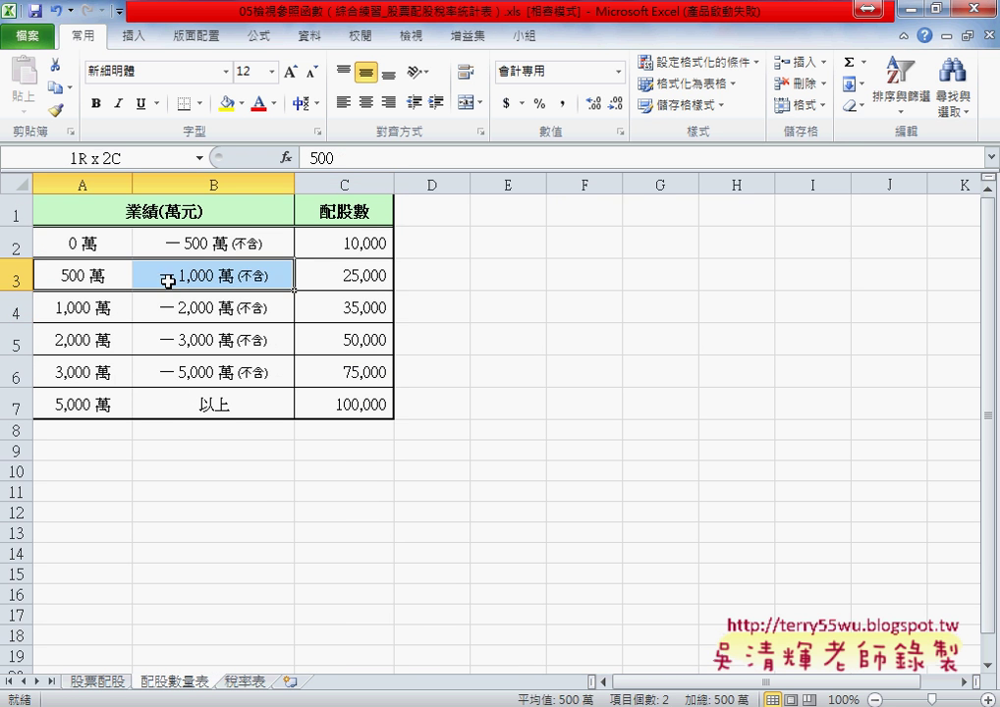
click(329, 277)
click(98, 681)
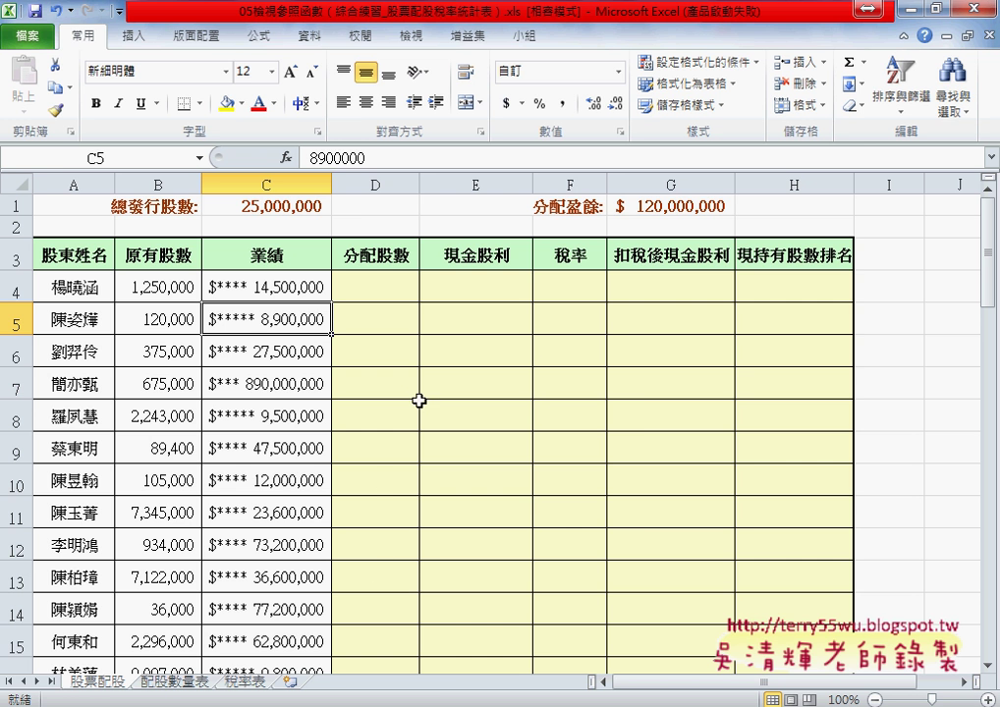
click(385, 279)
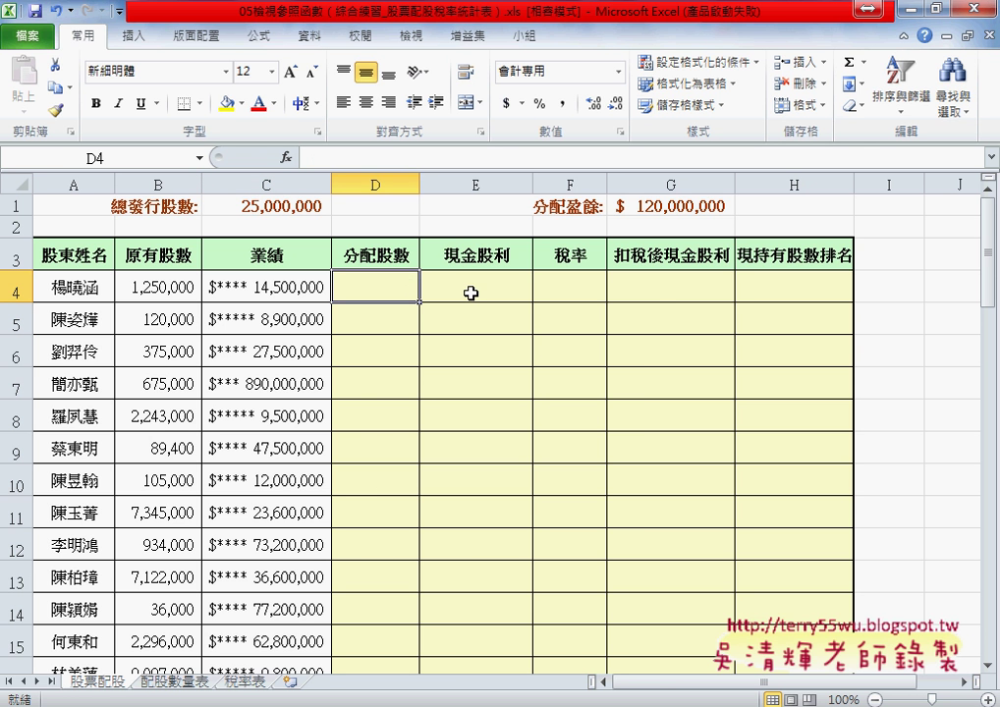
click(472, 290)
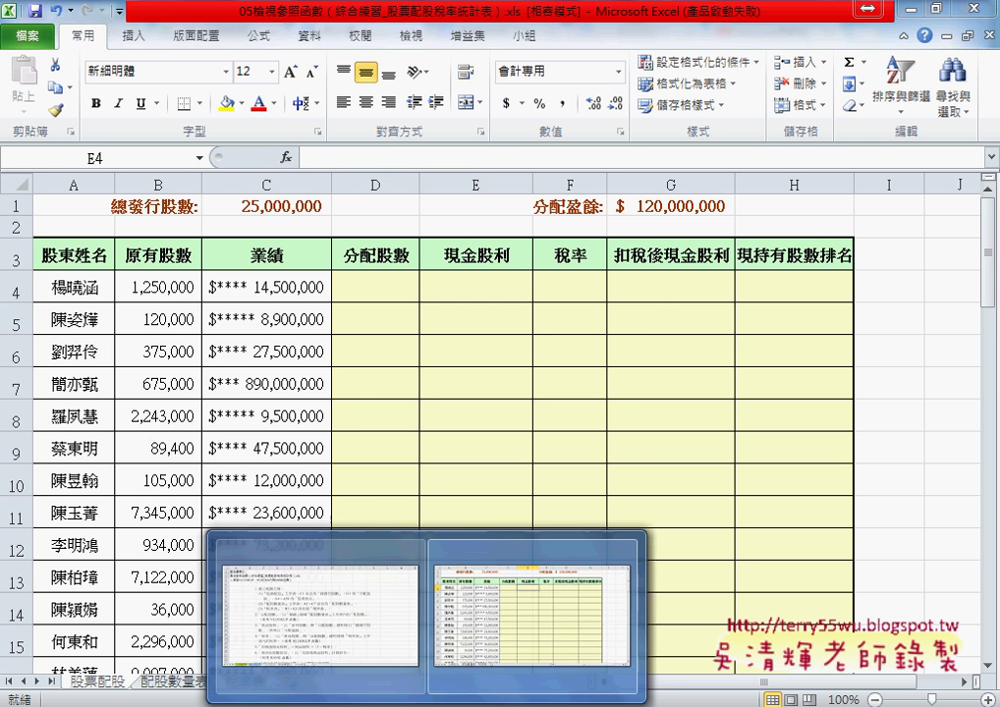
click(295, 580)
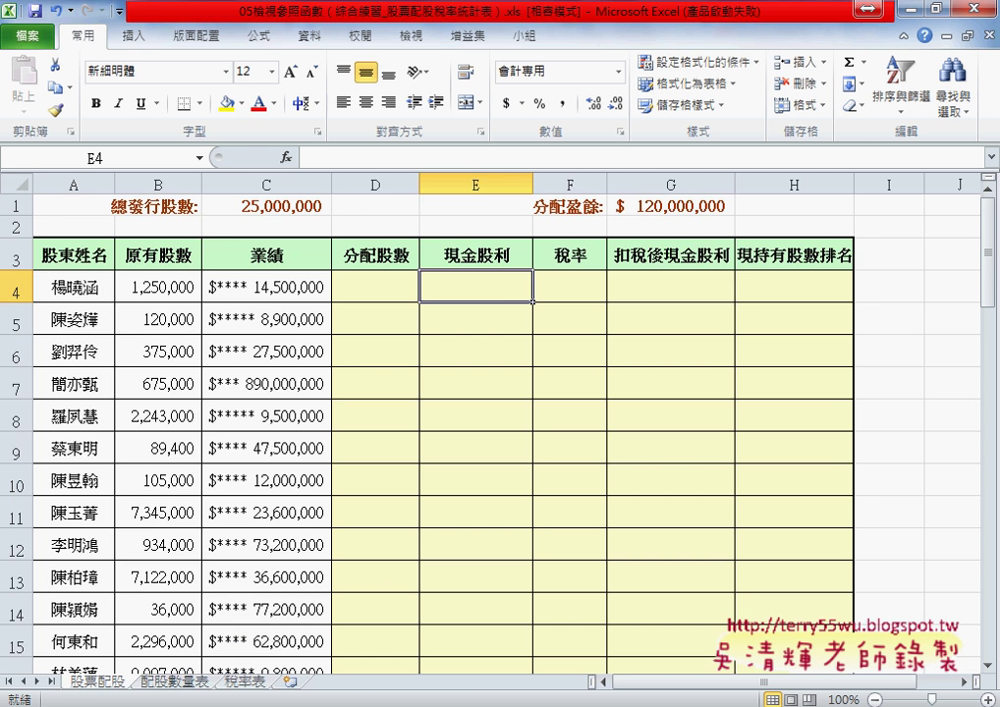
- Review the 稅率表 labels and 配股數量表 headers 業績(萬元) and 配股數, ending on 稅率表
click(245, 682)
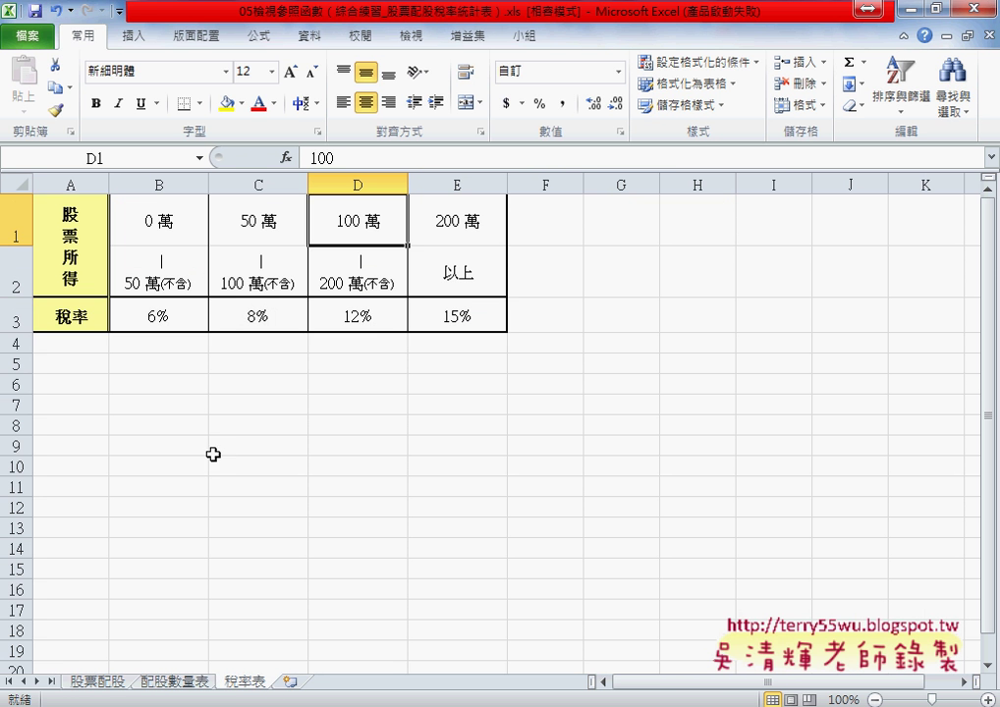
drag(102, 278, 78, 316)
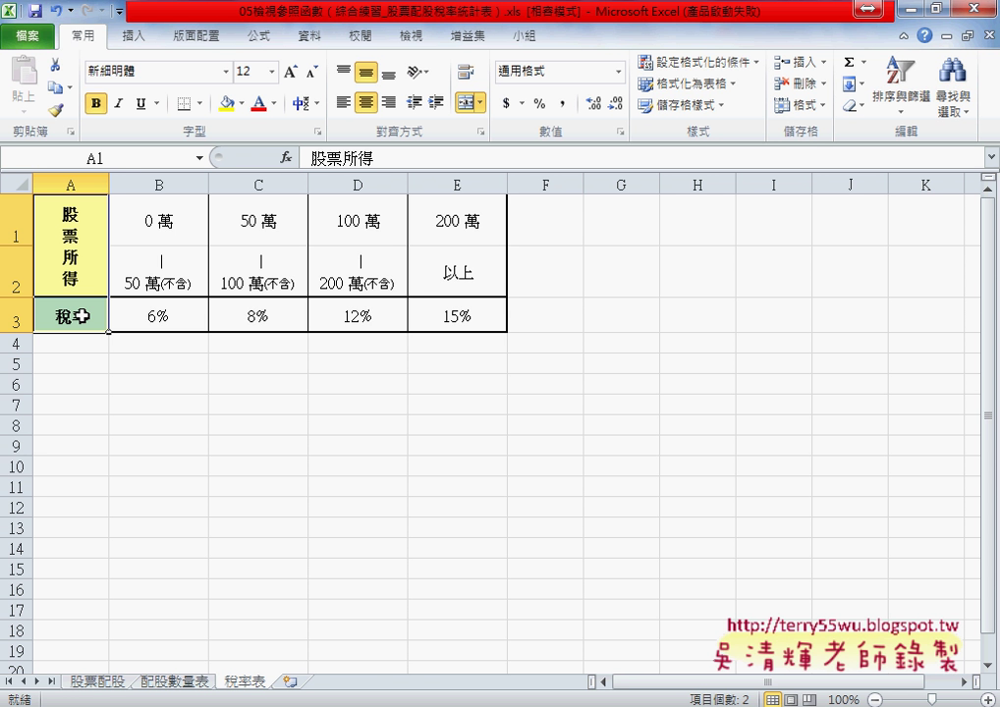
click(185, 683)
drag(88, 206, 336, 211)
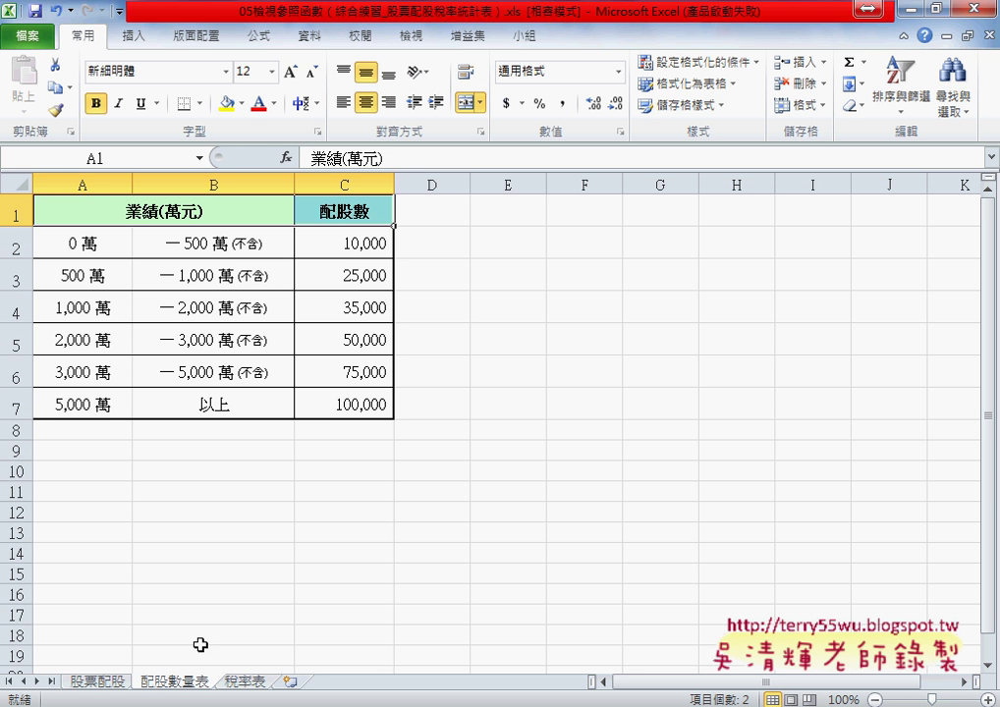
click(240, 682)
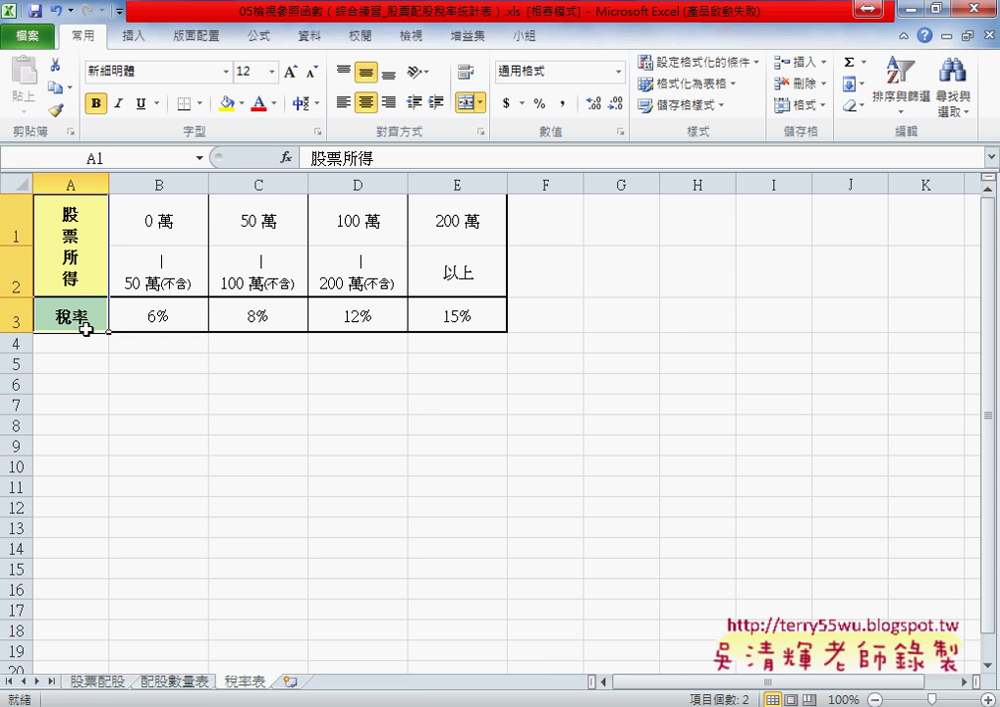
- Read the task list in the instructions workbook, then go back to the 股票配股 sheet
mouse_move(426, 706)
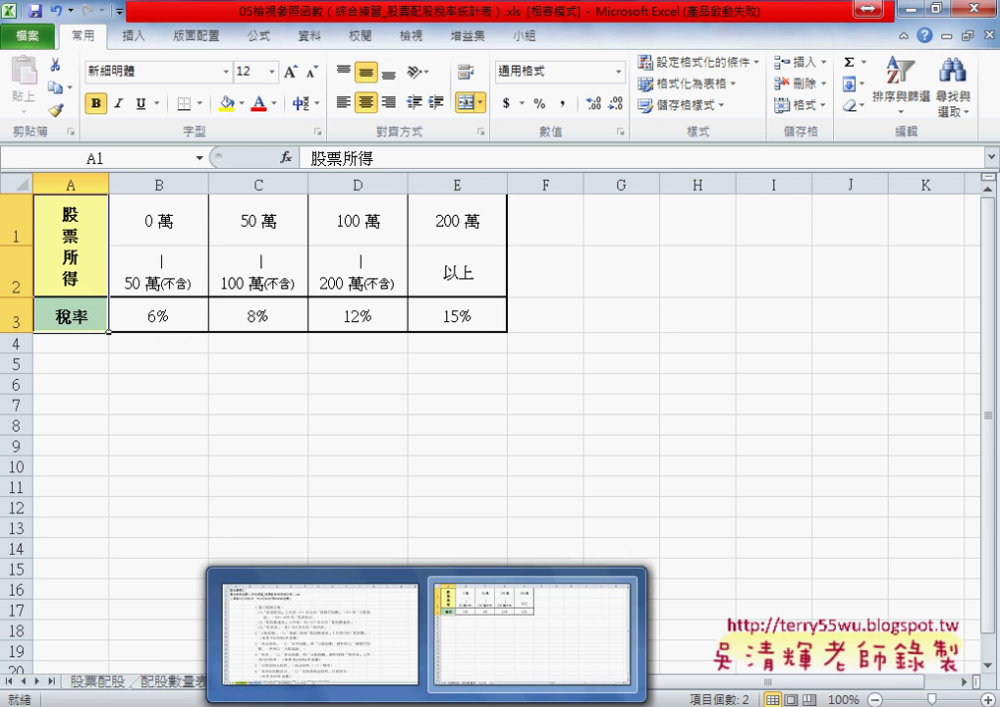
click(313, 629)
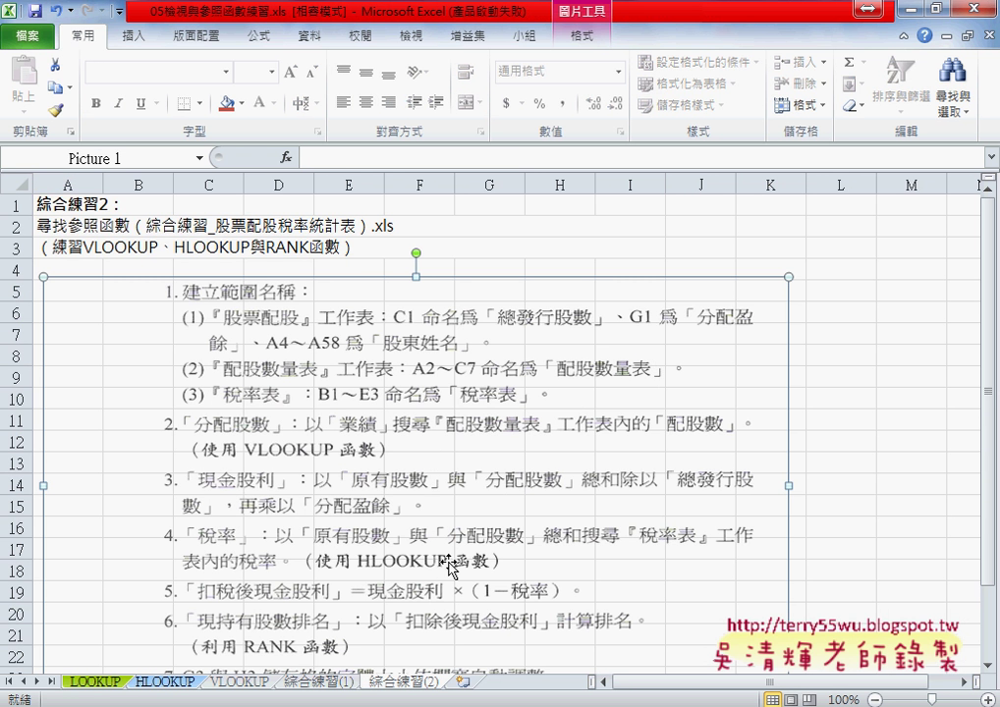
scroll(491, 582, down, 1)
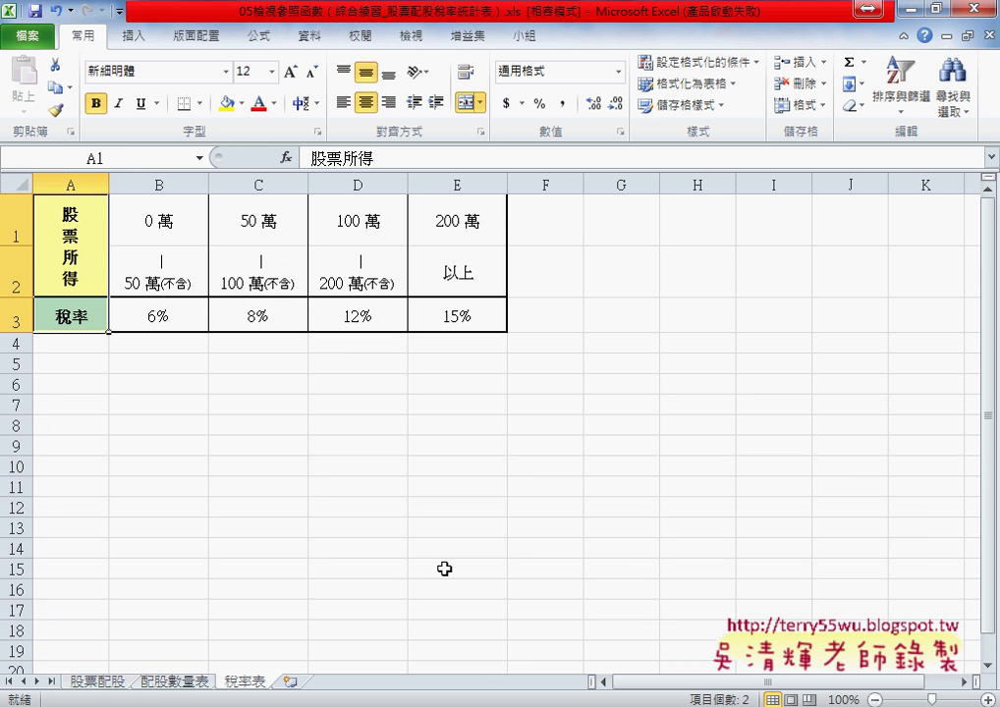
click(108, 682)
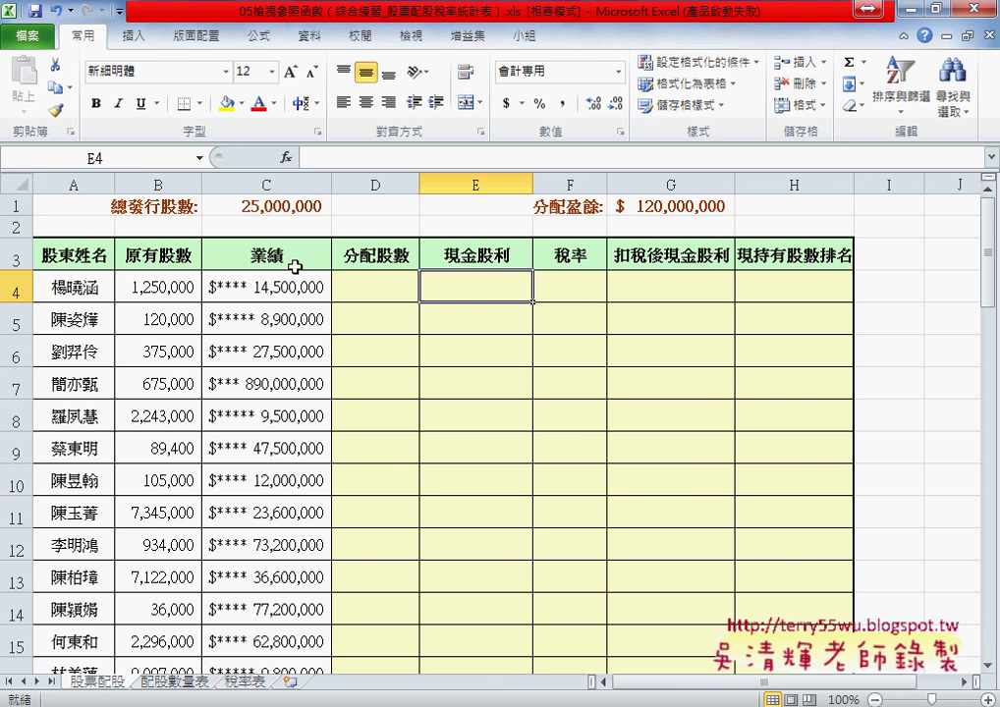
- In Name Manager, delete all eight defined names, including 分配股數, 業績 and 稅率, leaving the list empty
click(260, 36)
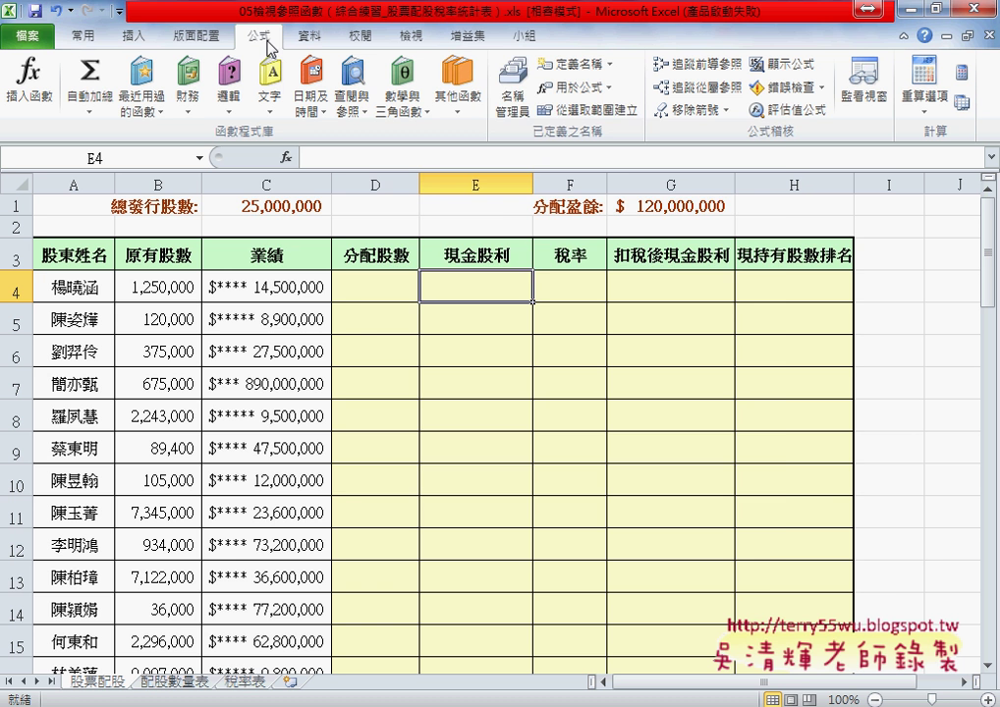
click(528, 106)
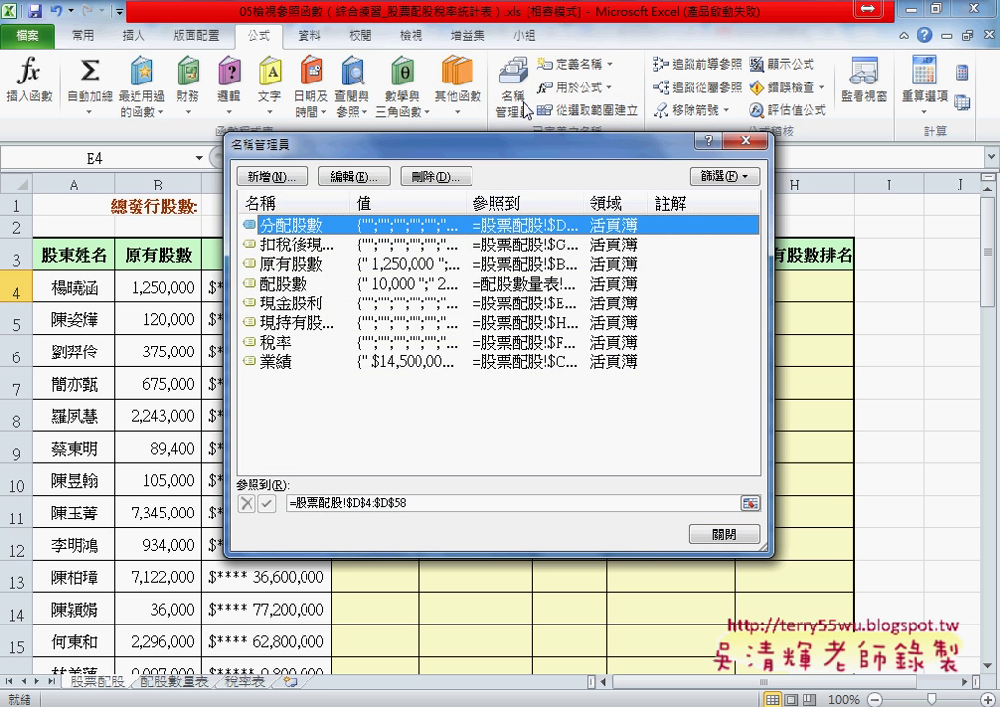
drag(393, 144, 526, 188)
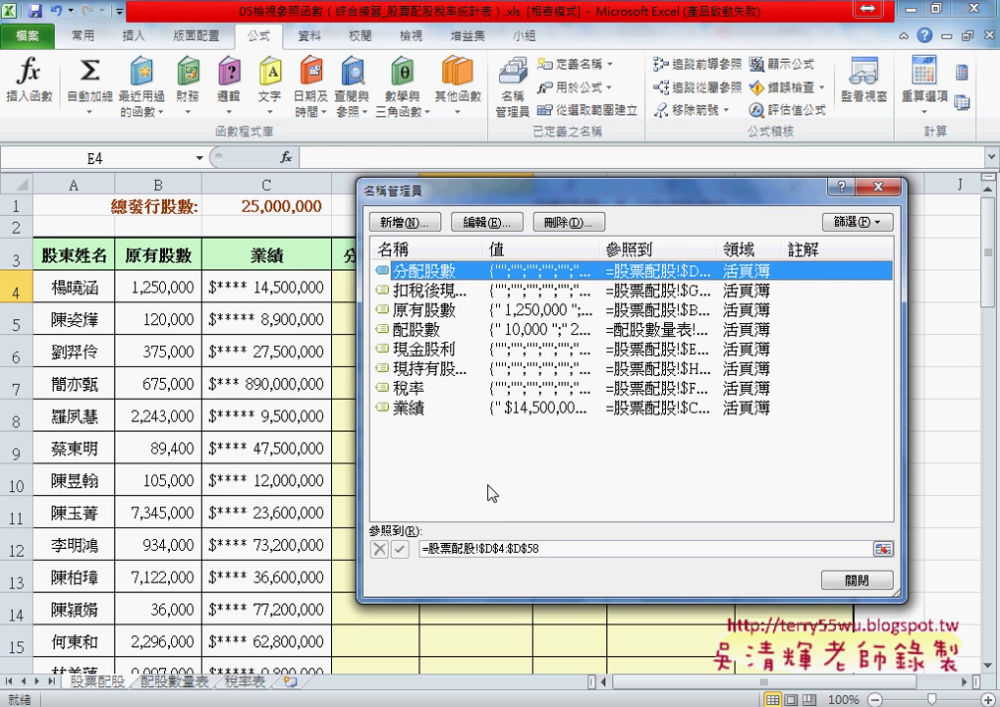
drag(463, 496, 447, 267)
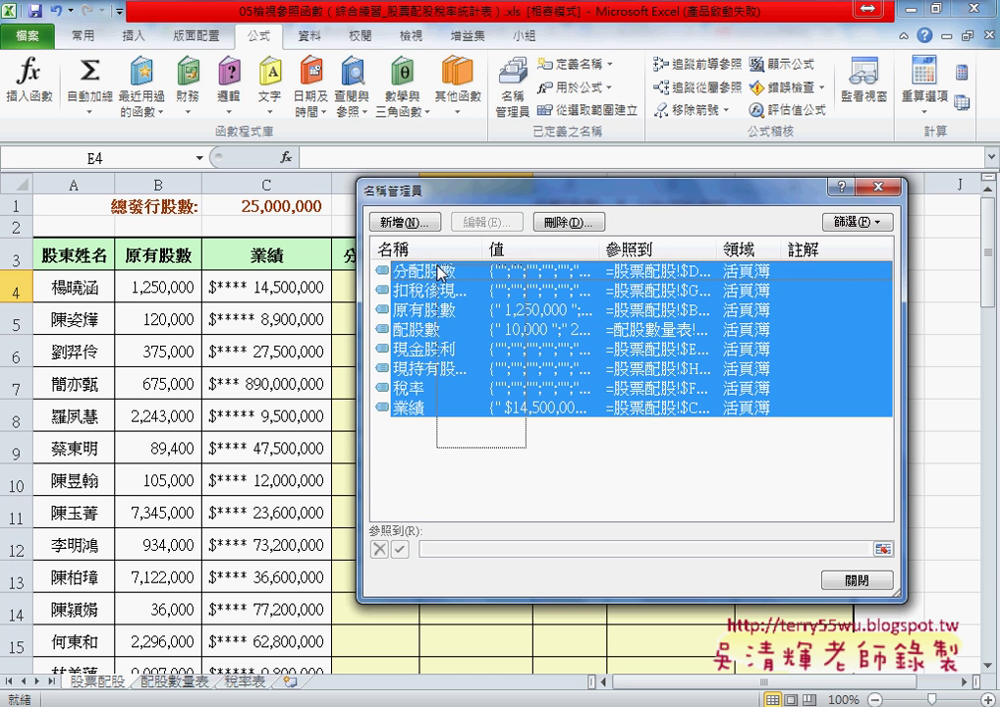
click(567, 222)
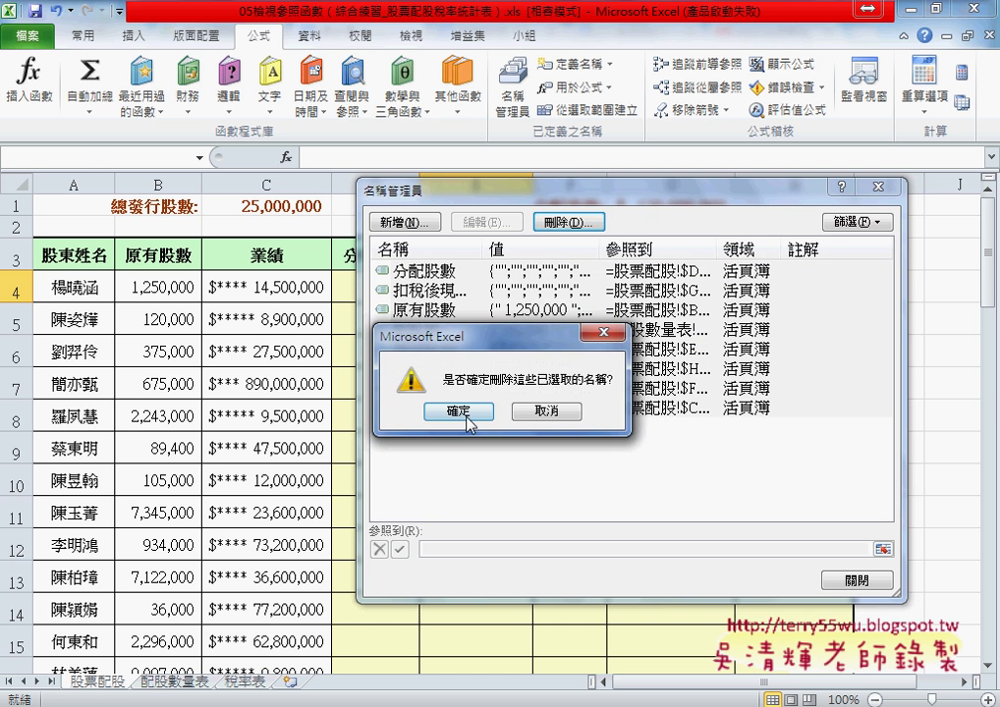
click(460, 412)
drag(519, 198, 501, 257)
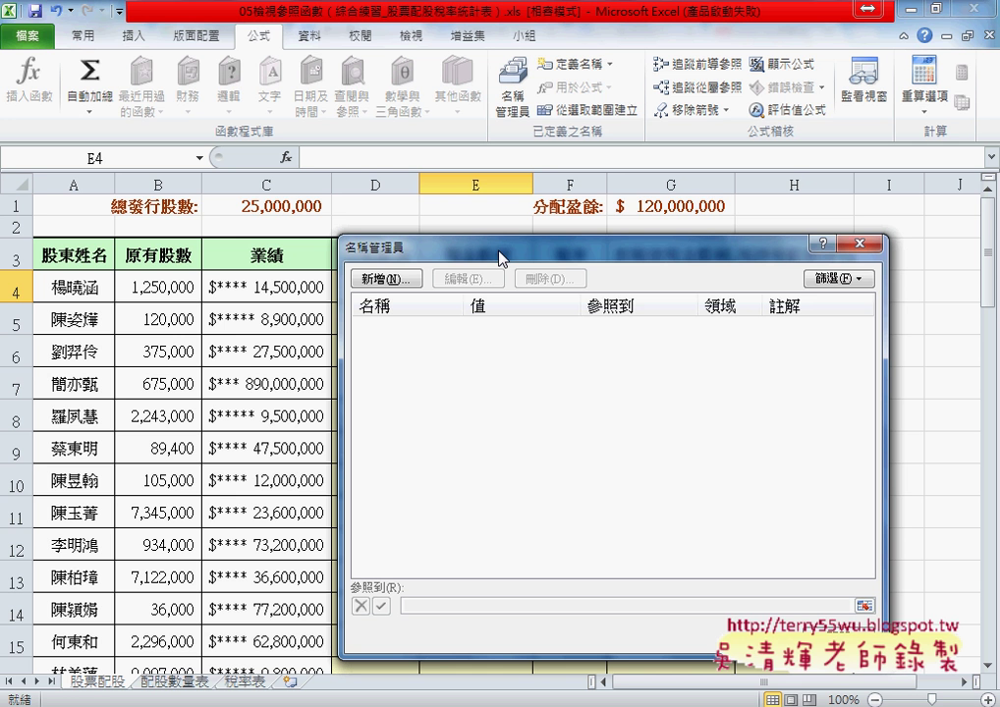
drag(854, 244, 858, 245)
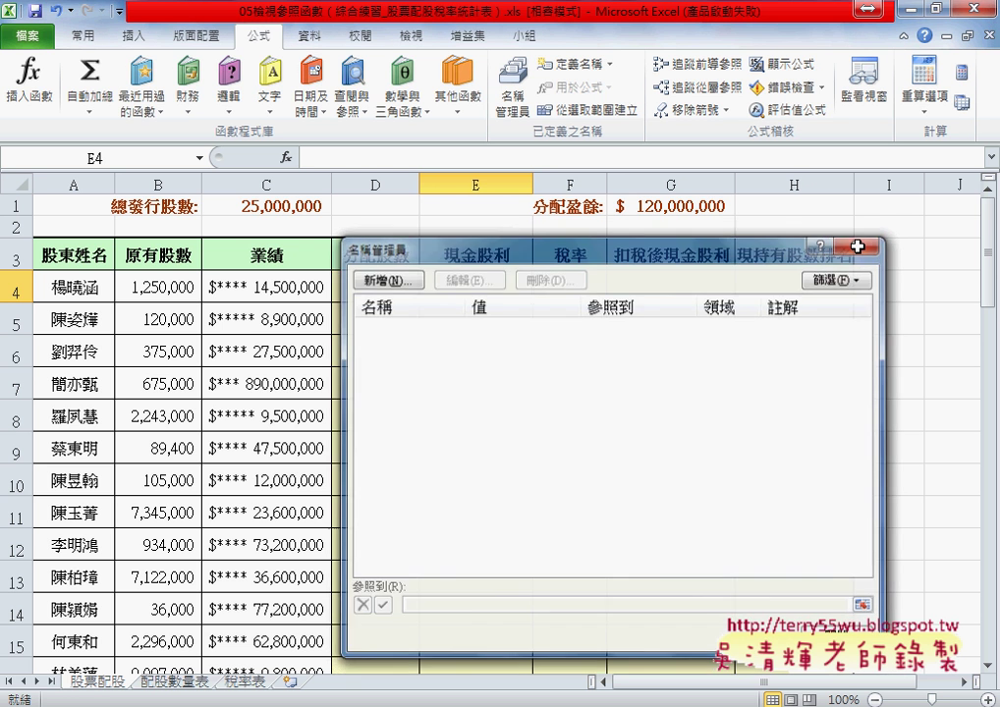
click(857, 246)
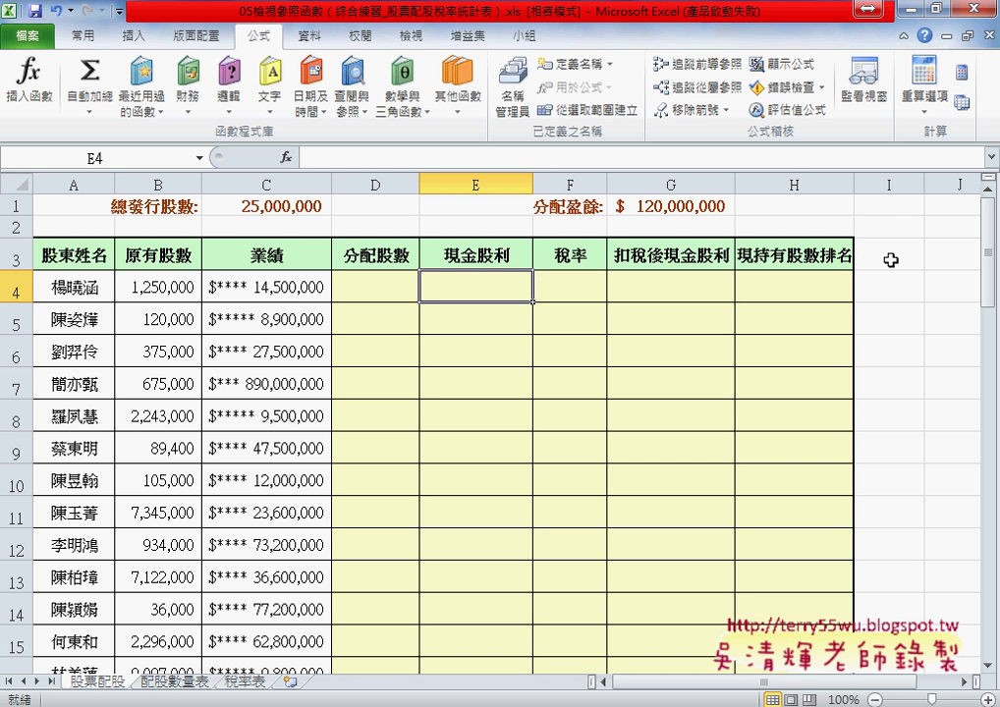
drag(834, 683, 924, 693)
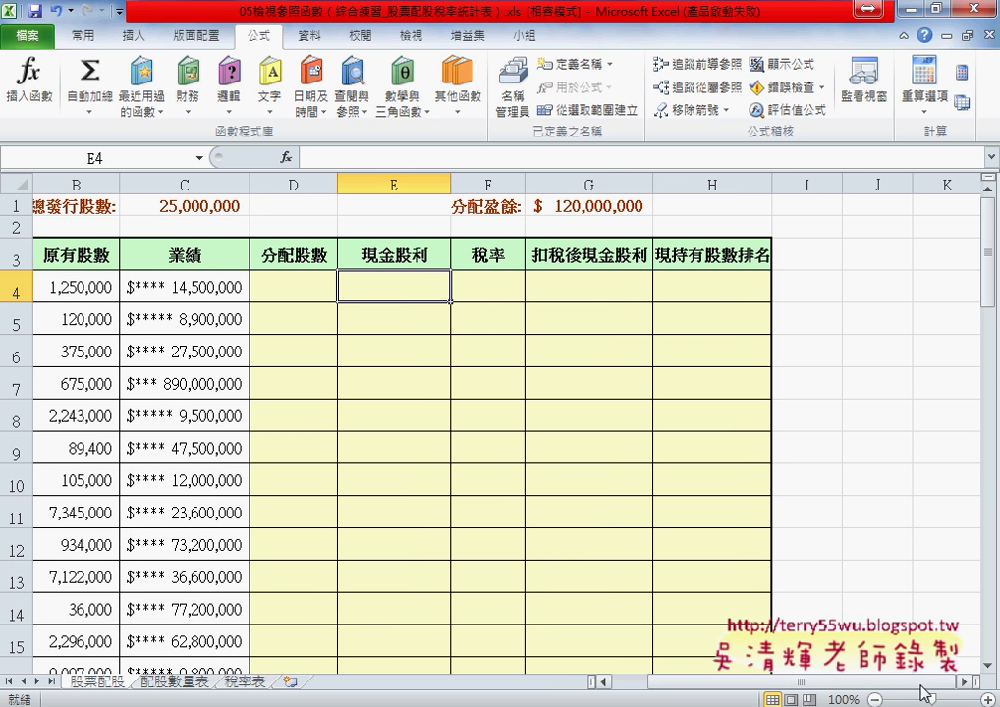
key(ctrl+shift+d)
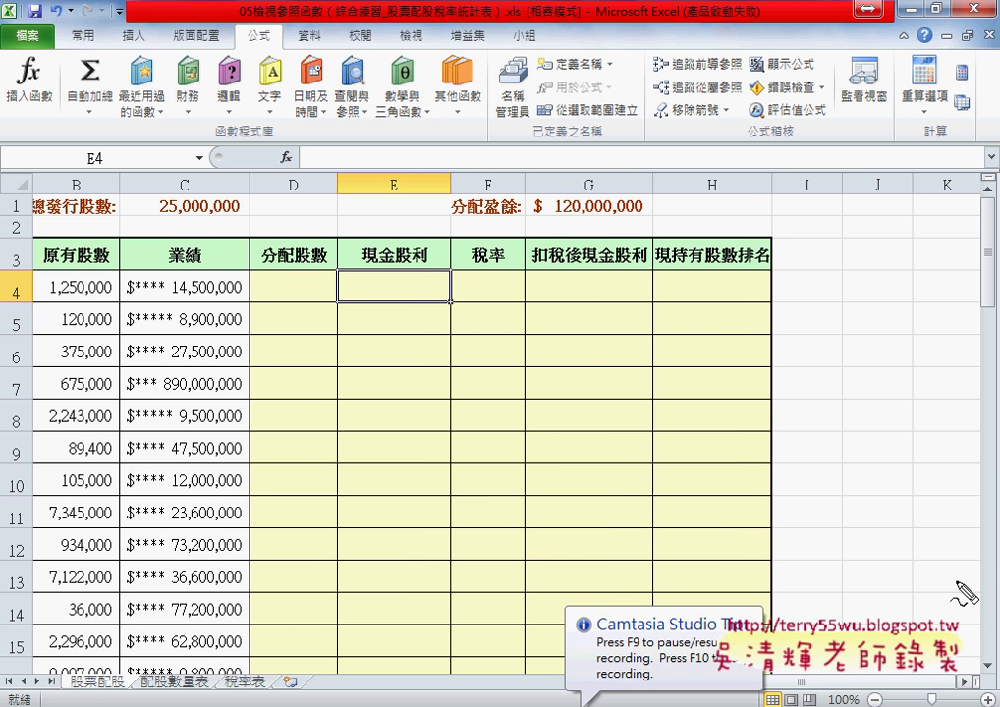
mouse_move(814, 265)
mouse_down()
mouse_move(824, 300)
mouse_move(917, 300)
mouse_up()
drag(830, 302, 931, 301)
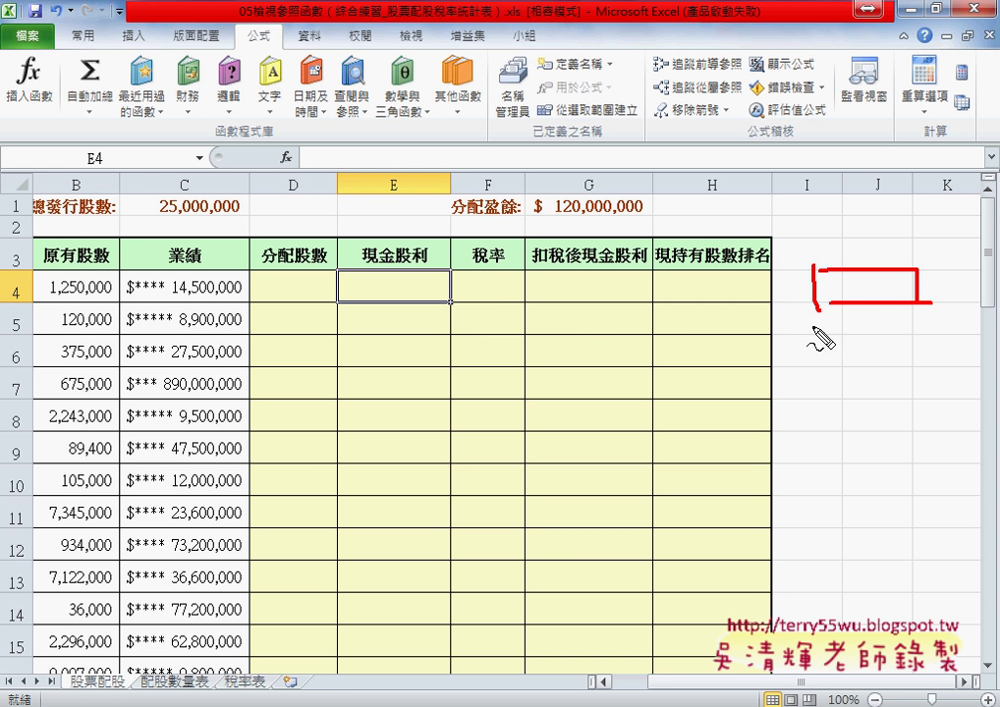
mouse_move(816, 328)
mouse_down()
mouse_move(817, 360)
mouse_move(905, 358)
mouse_move(829, 353)
mouse_up()
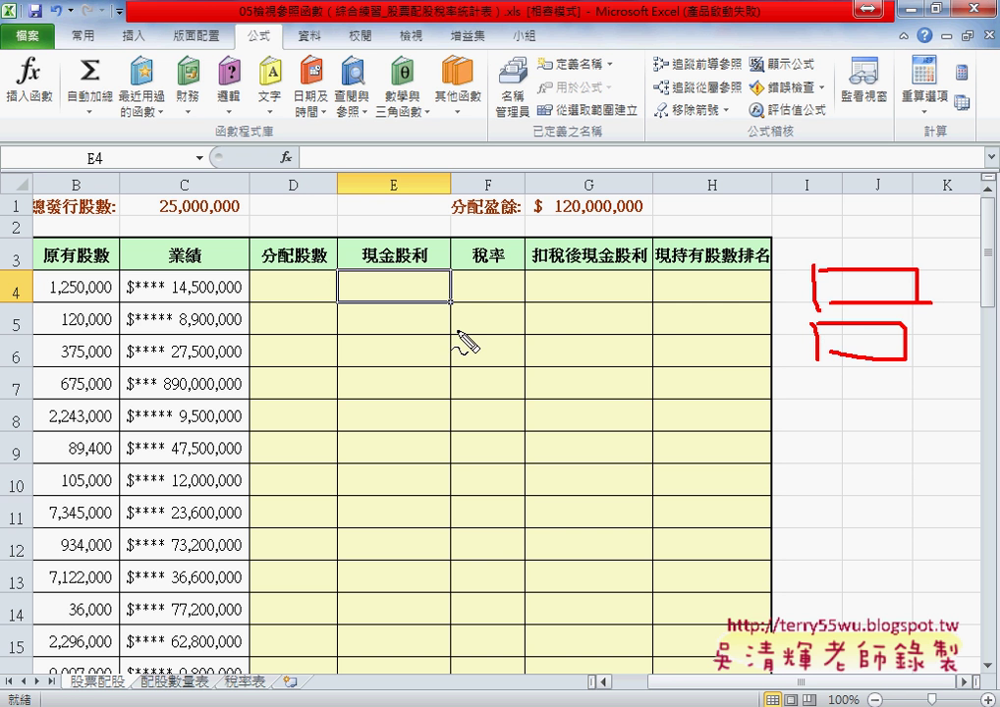
drag(770, 376, 864, 419)
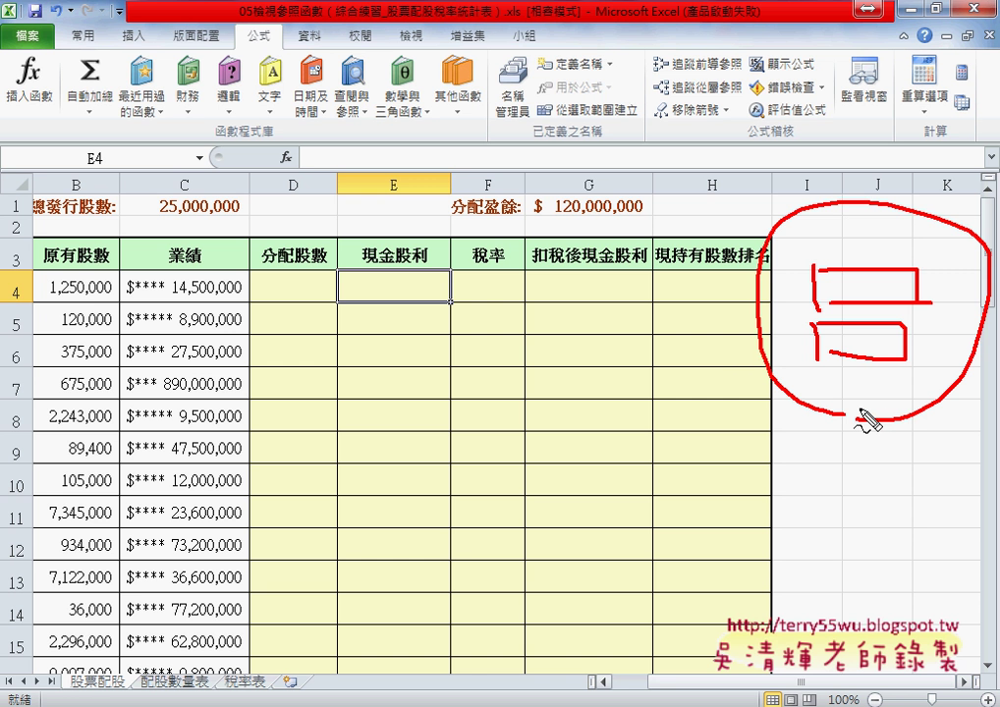